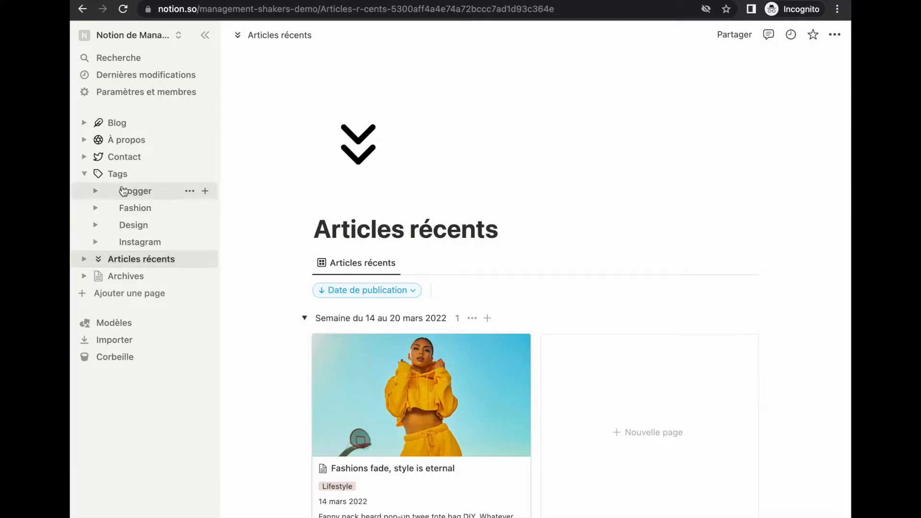
Step: Publish the Tags page to the web and disallow its duplication
left_click(141, 177)
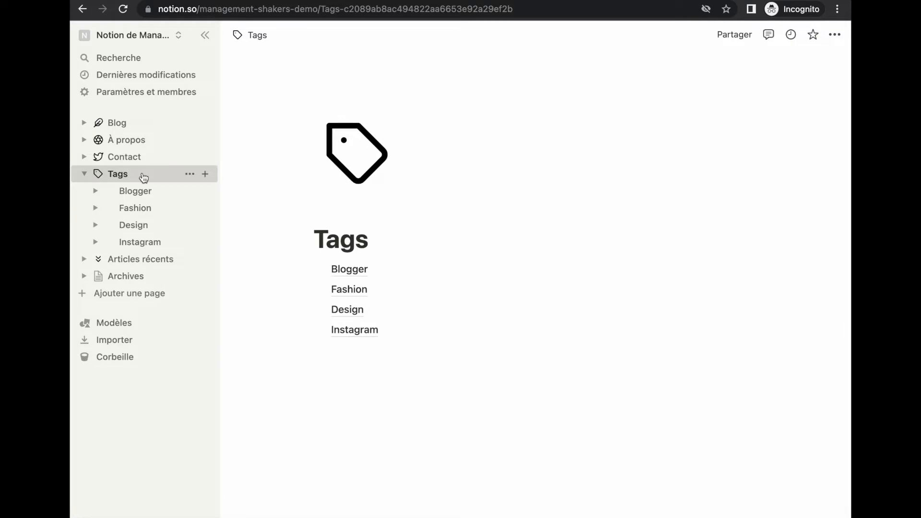
left_click(735, 39)
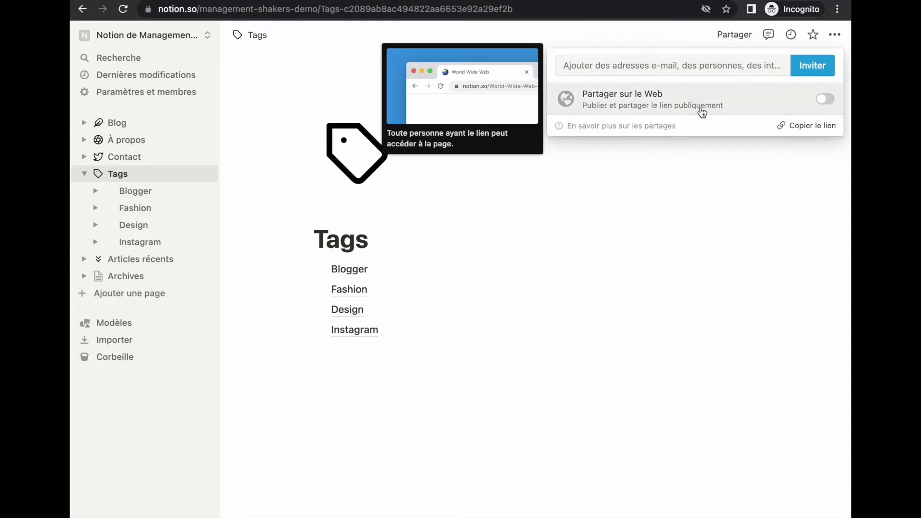
left_click(825, 101)
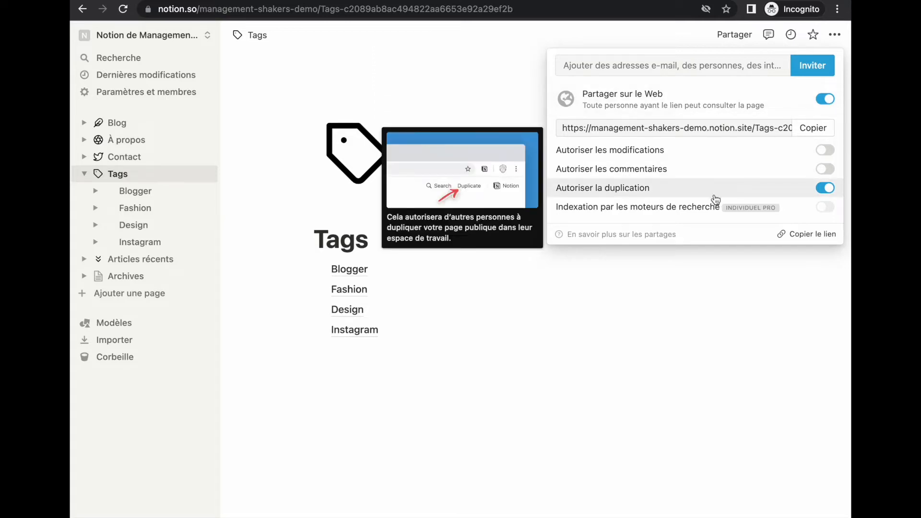
left_click(825, 189)
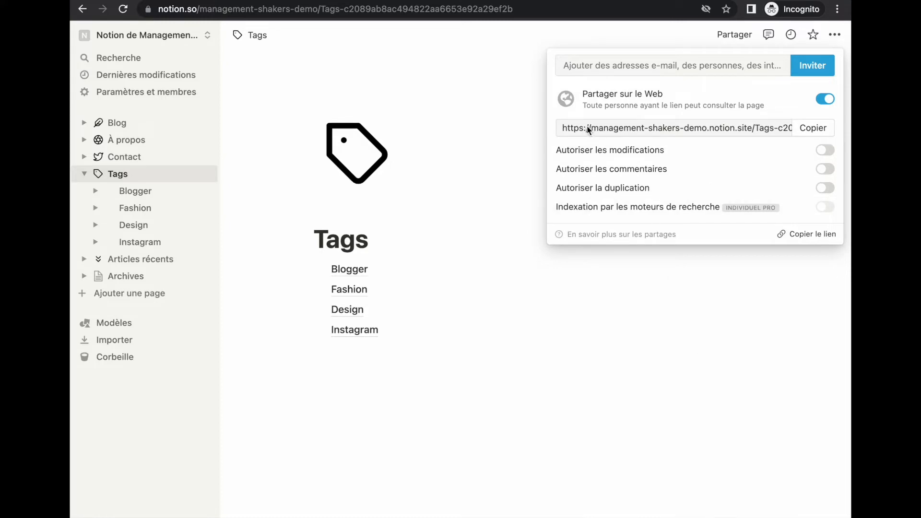
Step: Copy the Tags page's public link and view the published page and its Blogger subpage
left_click(814, 128)
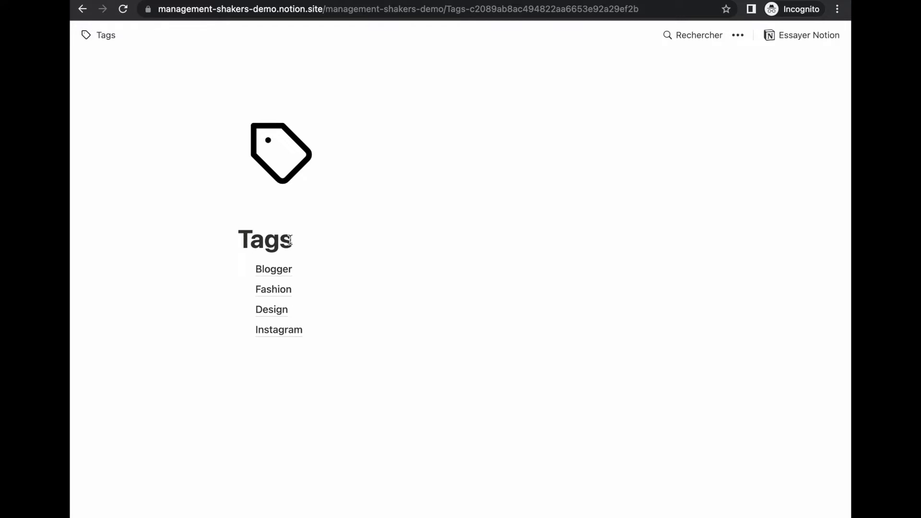
left_click(275, 269)
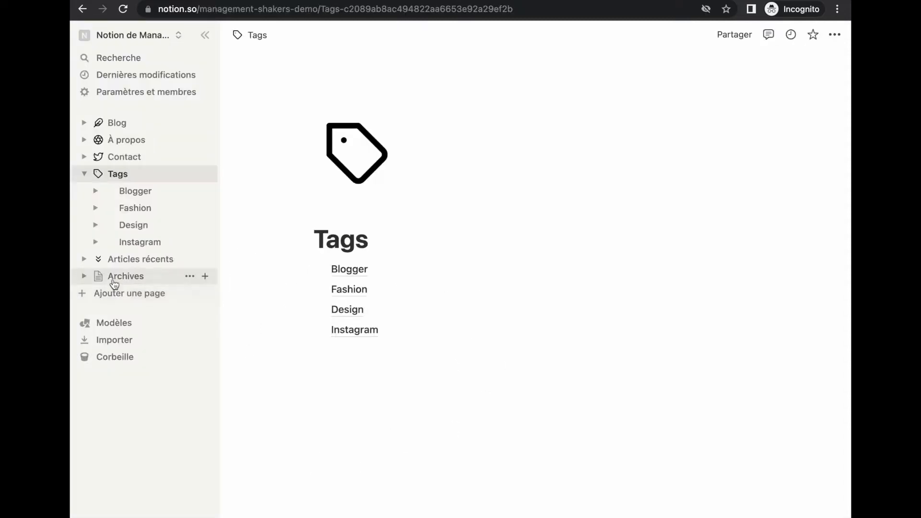
Step: Publish the Archives page to the web and disallow its duplication
left_click(126, 276)
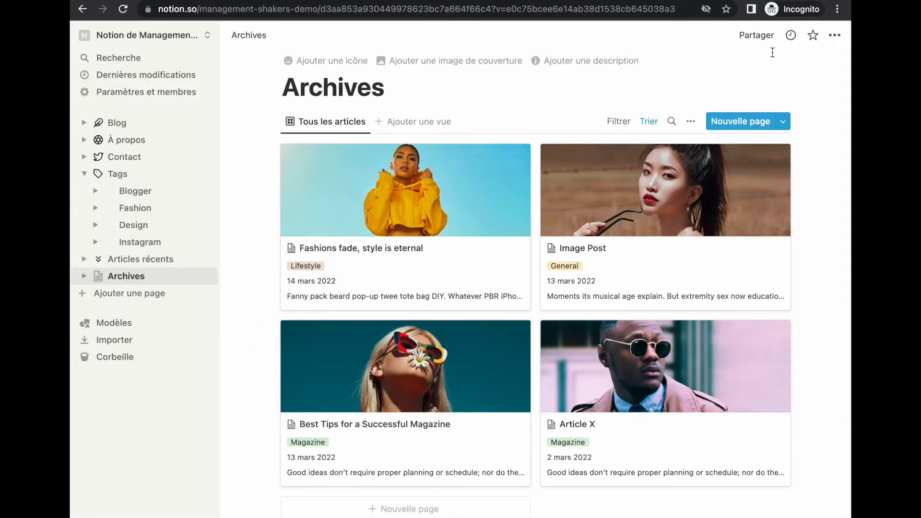
left_click(760, 37)
left_click(825, 100)
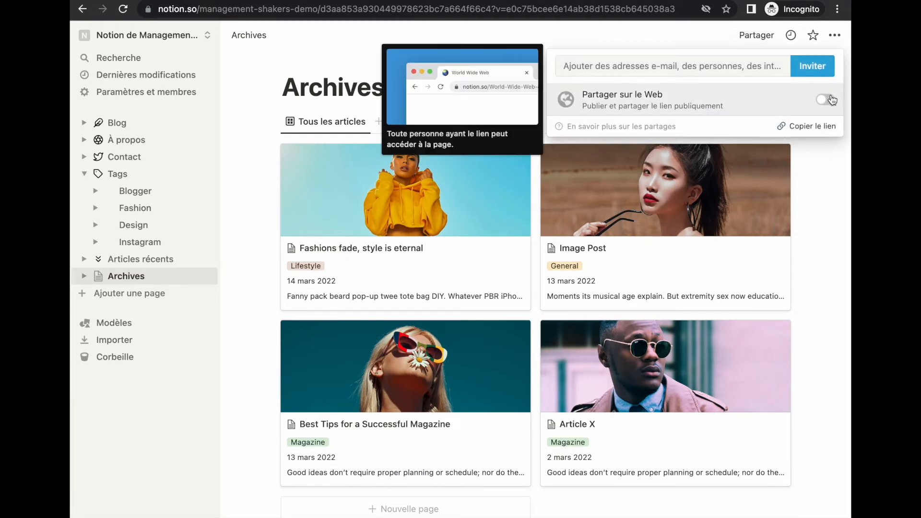
left_click(828, 189)
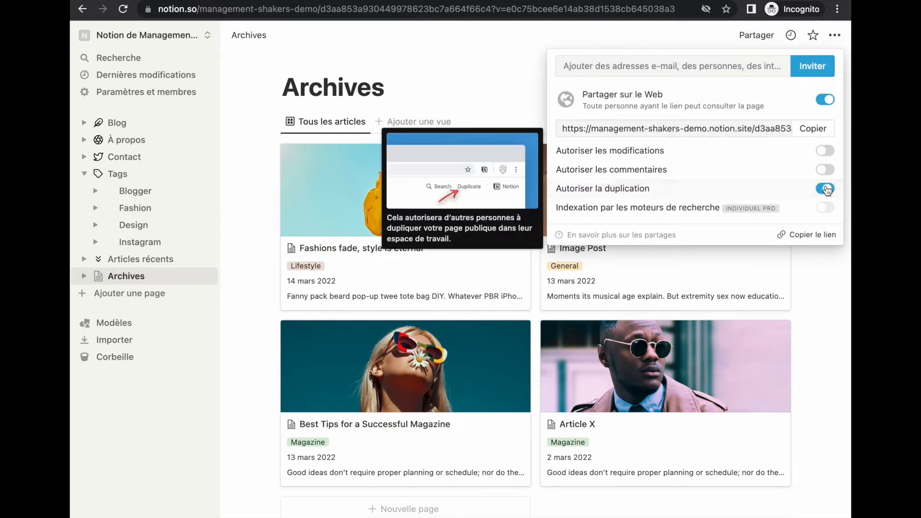
left_click(831, 301)
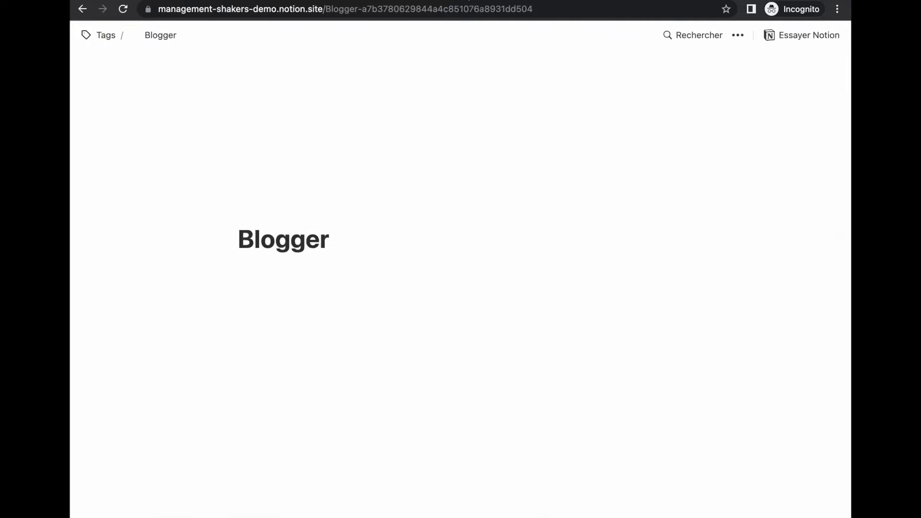
Step: Reload the public Blogger page from its address to check the published version
left_click(433, 11)
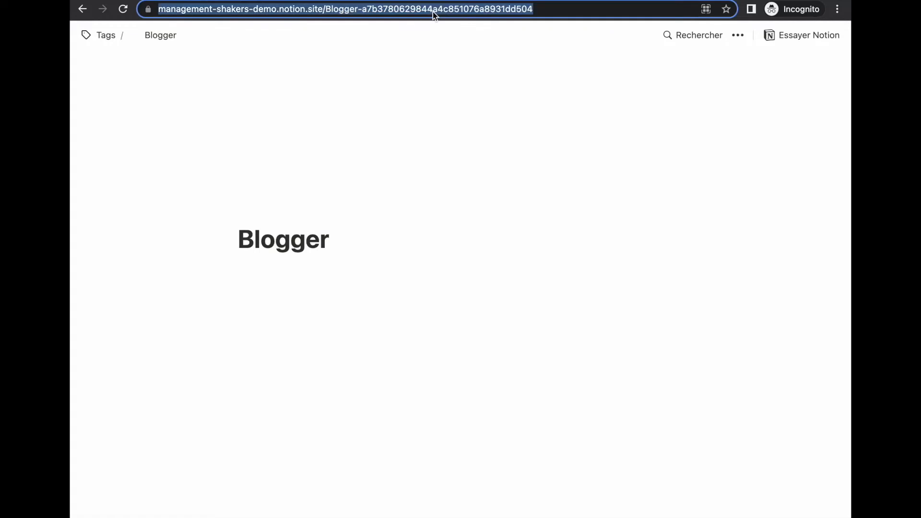
key("Return")
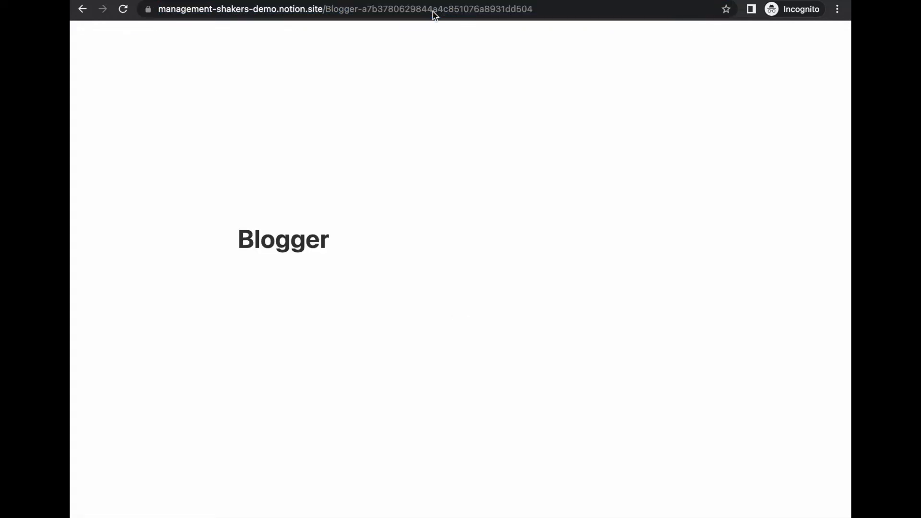
scroll(435, 183, "down", 2)
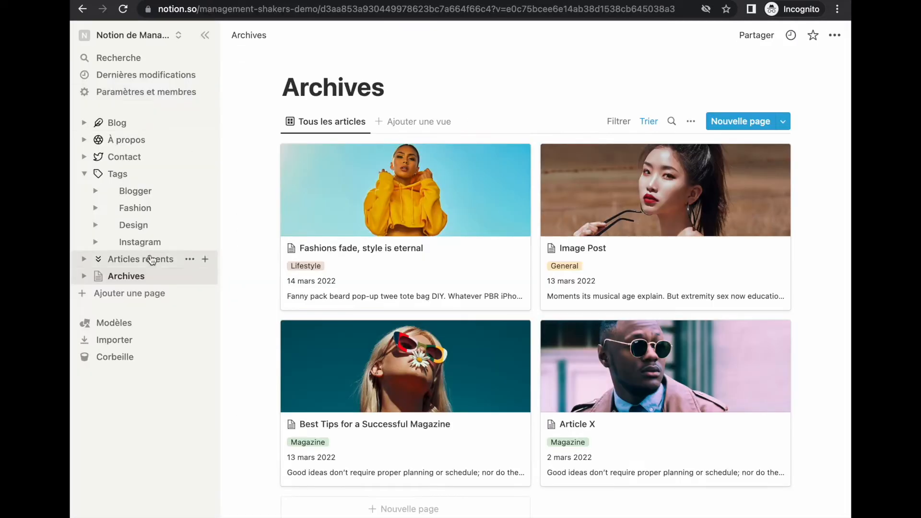
Step: Publish the Articles récents page to the web with duplication disallowed
left_click(139, 261)
left_click(734, 35)
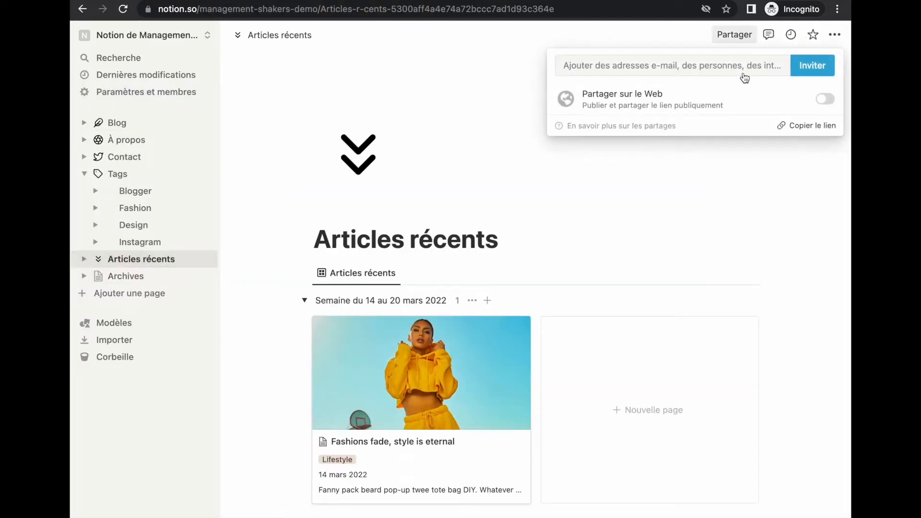
left_click(825, 99)
left_click(823, 282)
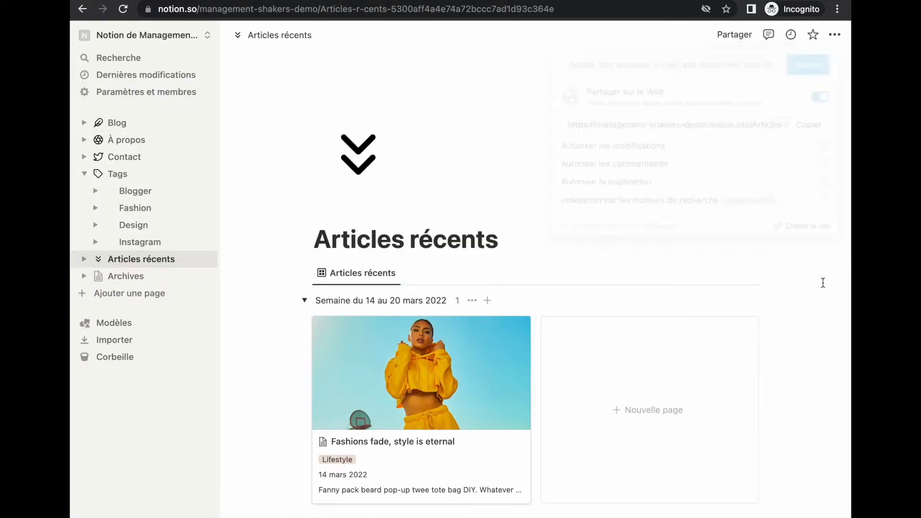
Step: Publish the Blog page to the web with duplication disallowed
left_click(126, 121)
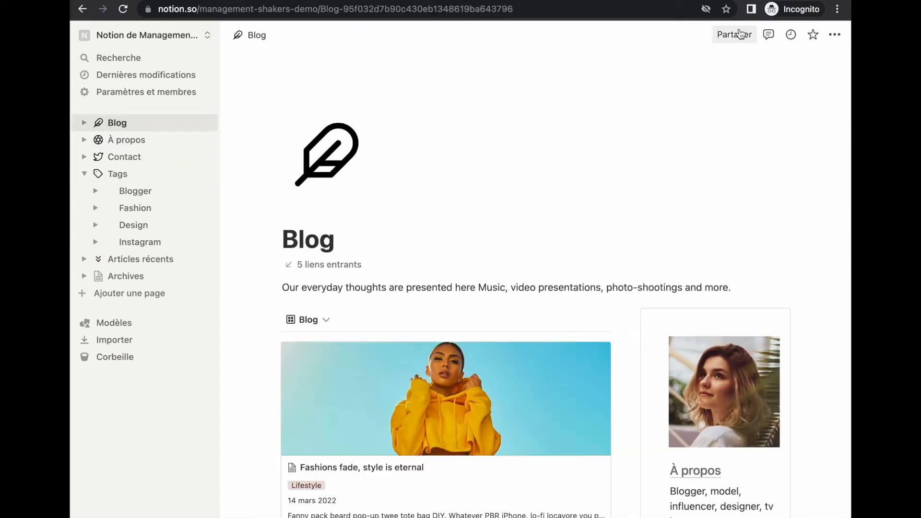
left_click(734, 36)
left_click(826, 100)
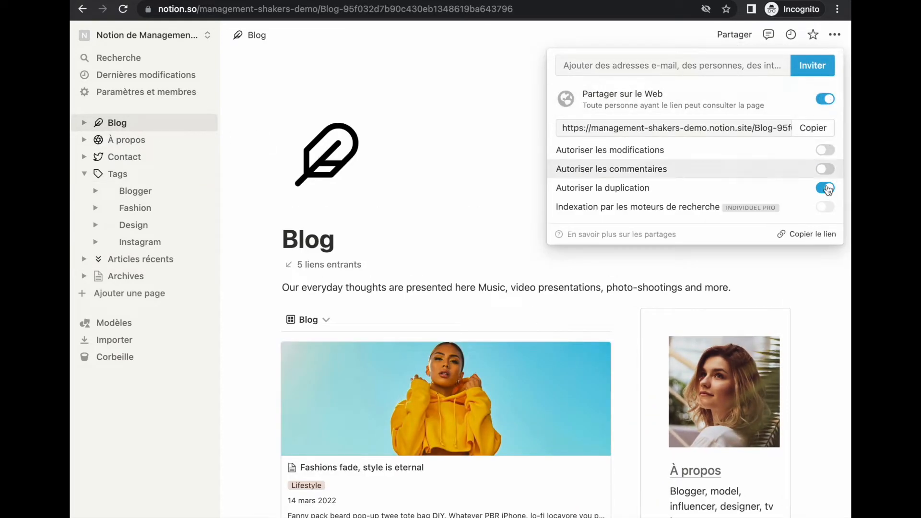
left_click(830, 279)
Step: Publish the À propos page to the web and disallow its duplication
left_click(131, 144)
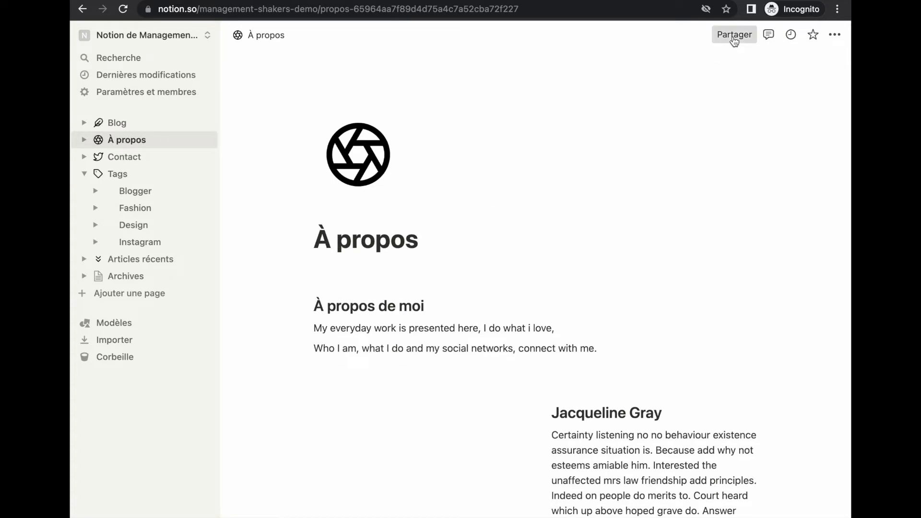
left_click(733, 34)
left_click(830, 100)
left_click(825, 185)
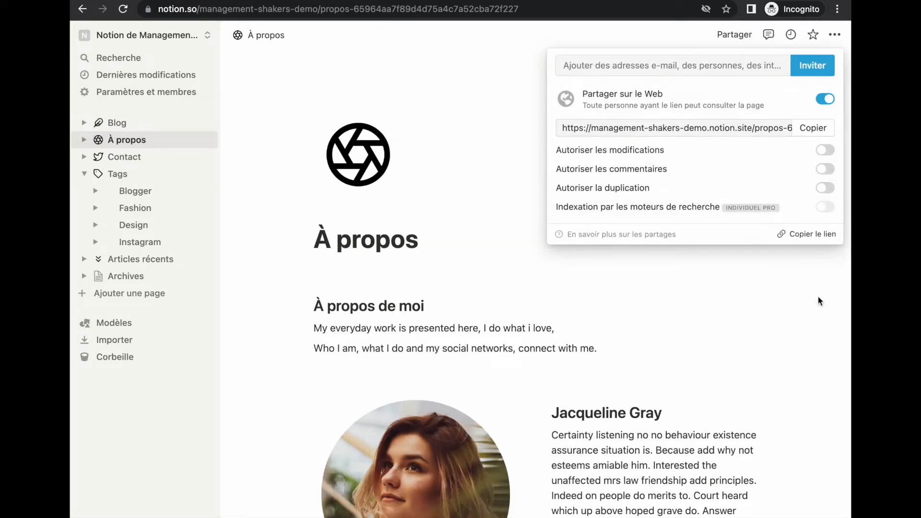
left_click(827, 315)
Step: Publish the Contact page to the web and disallow its duplication
left_click(133, 165)
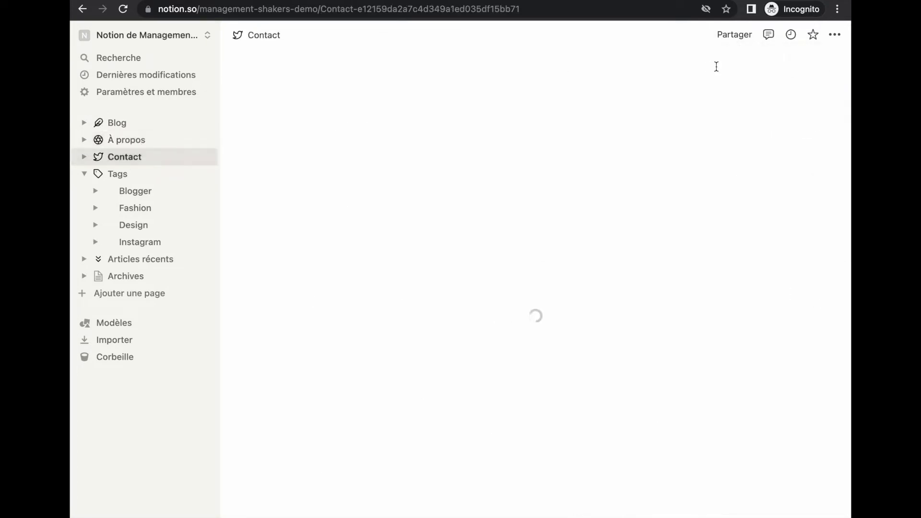
left_click(734, 34)
left_click(831, 99)
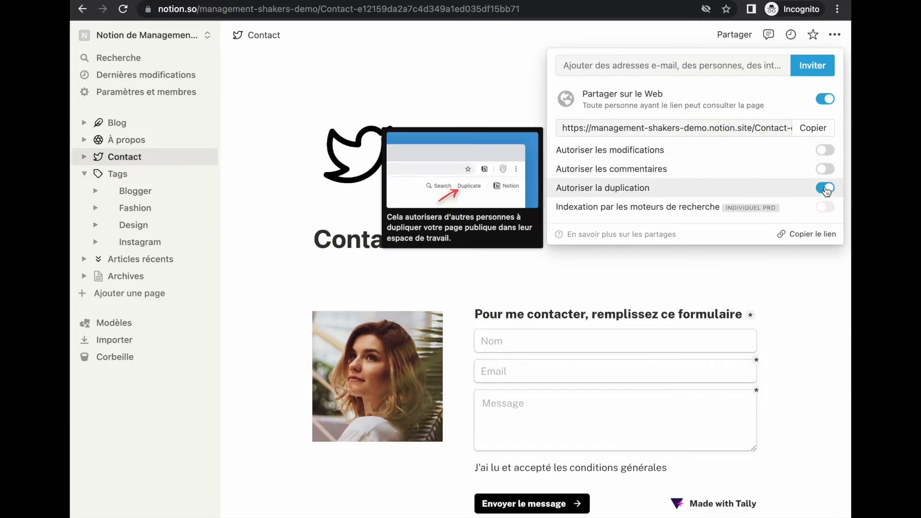
left_click(825, 185)
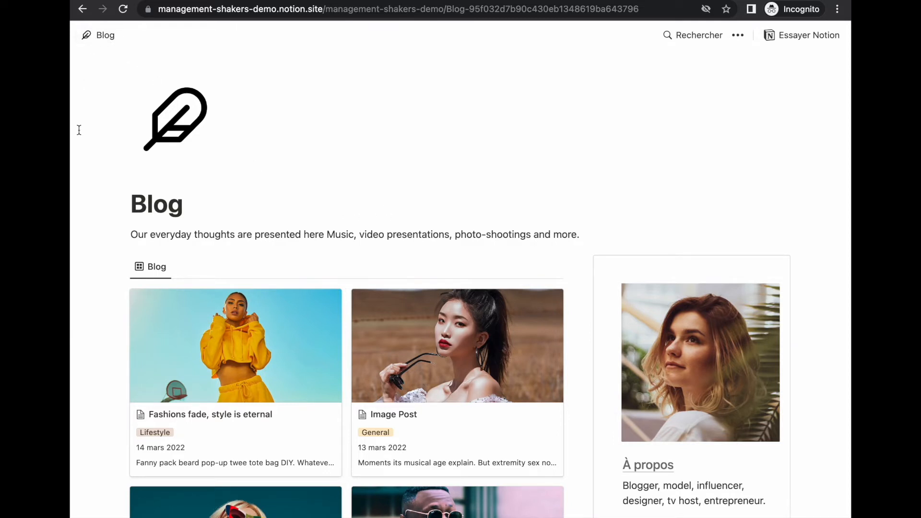
Step: Review the published Blog page and follow its À propos link
scroll(303, 224, "down", 1)
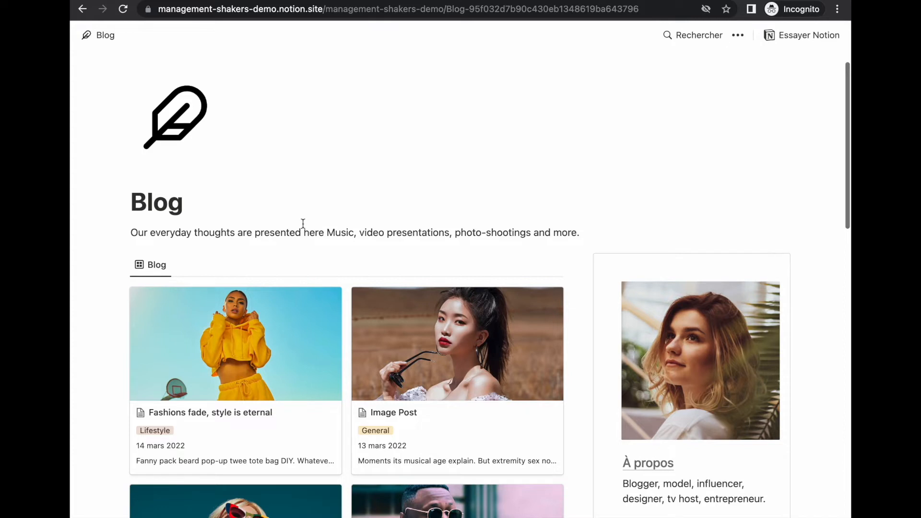
scroll(303, 224, "down", 3)
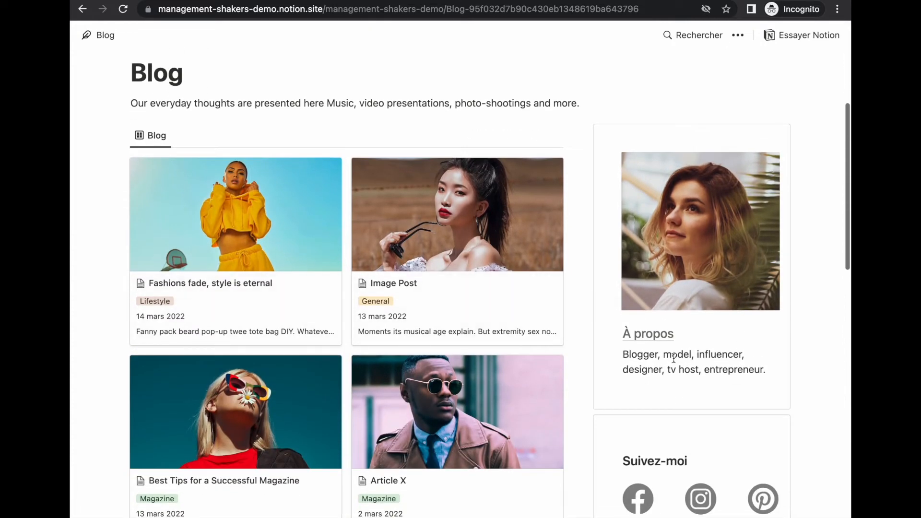
left_click(645, 335)
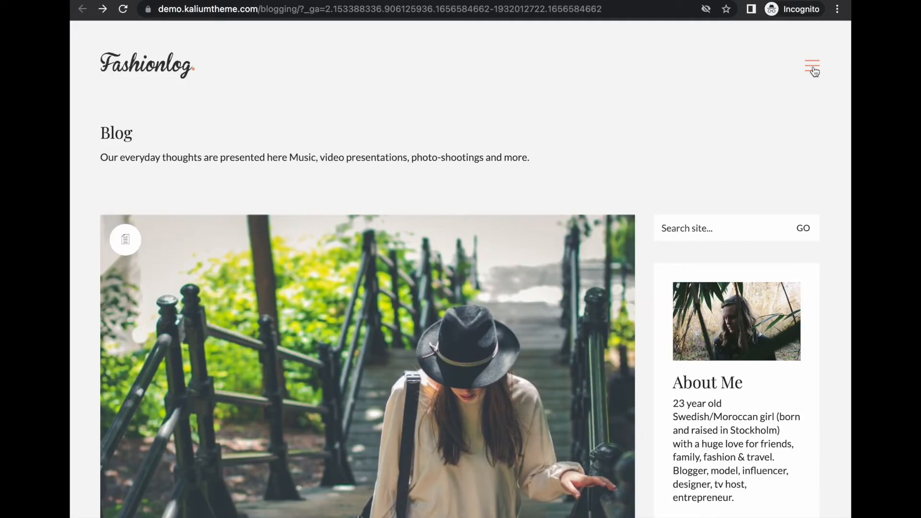
Step: Examine the navigation menu of the Fashionlog demo site, then close it
left_click(814, 70)
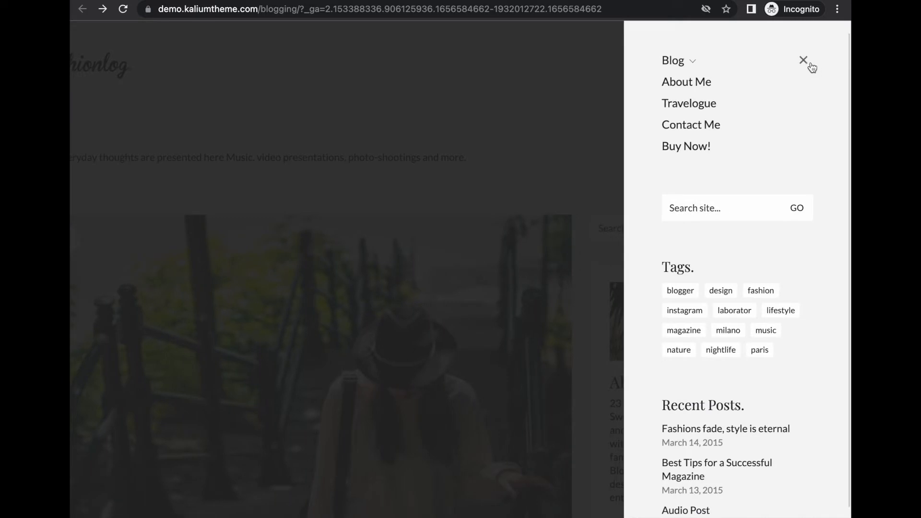
left_click(812, 67)
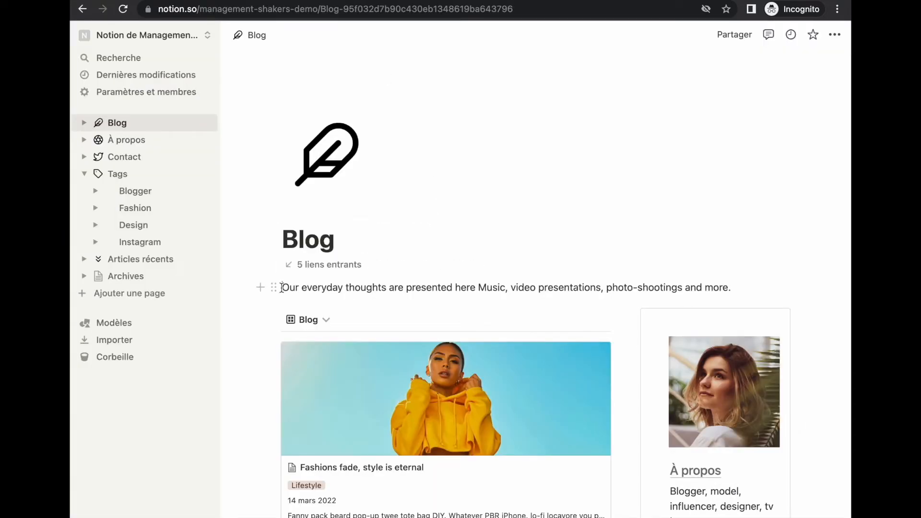
Step: Add a Titre 2 dépliant heading reading "Menu" above the Blog page's introductory paragraph, leaving a blank line between them
key("Return")
key("Return")
key("Up")
key("Up")
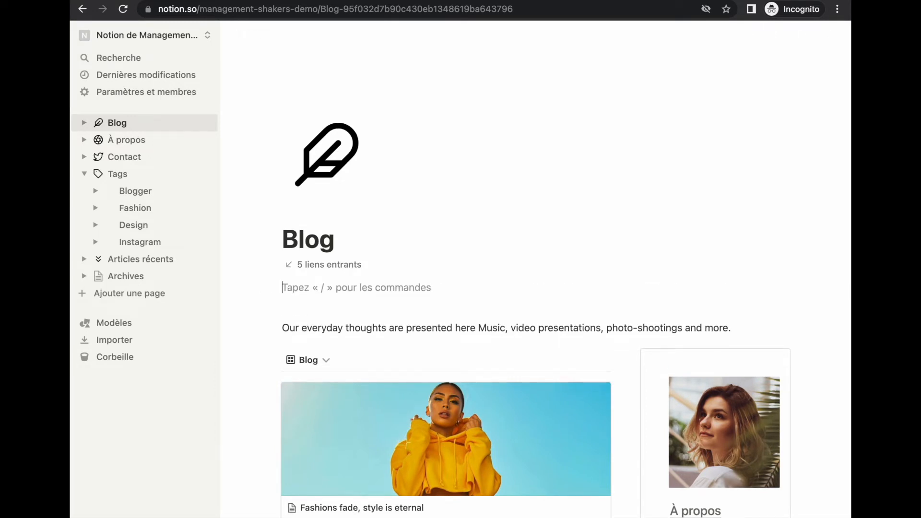
type("/titr")
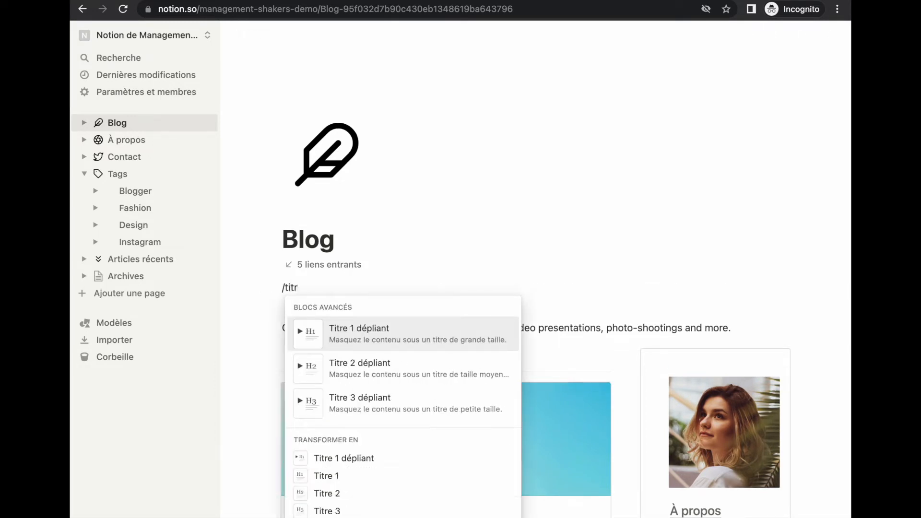
key("Down")
key("Return")
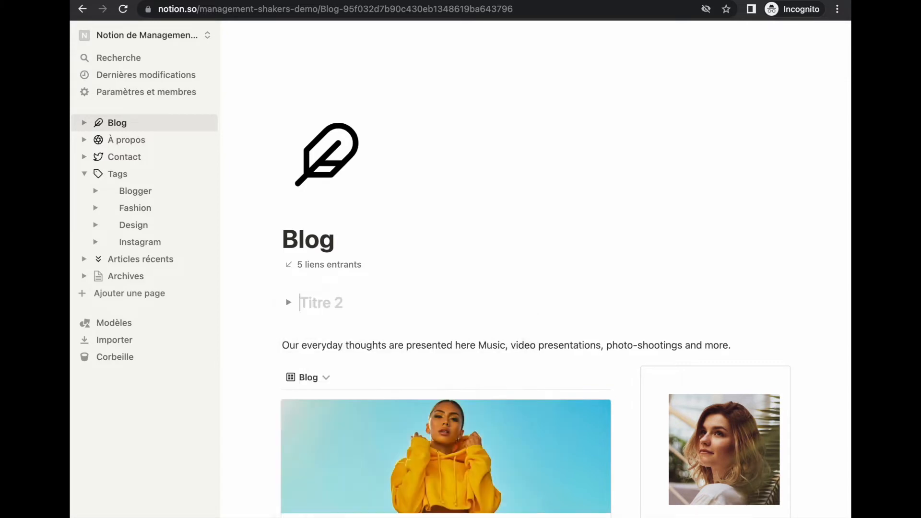
type("Menu")
Step: Insert a compass emoji in front of the "Menu" heading text
key("Left")
key("Left")
key("ctrl+super+space")
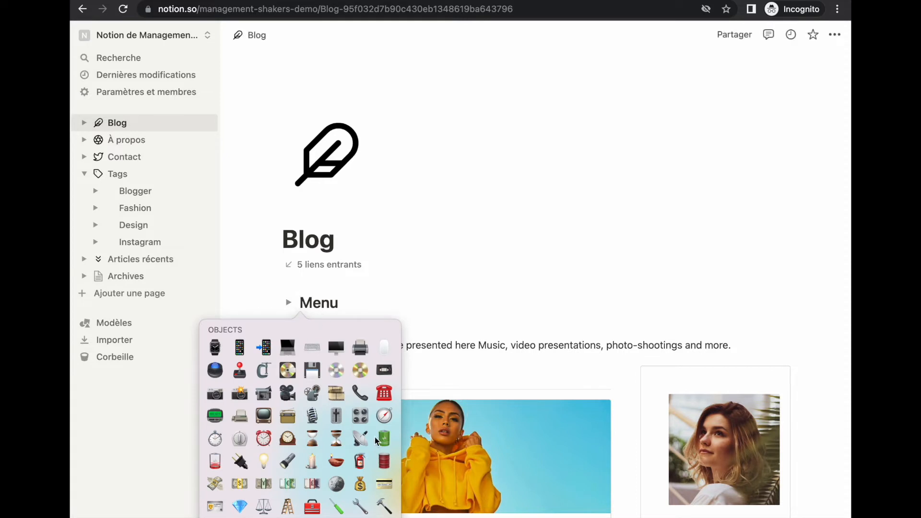
left_click(476, 345)
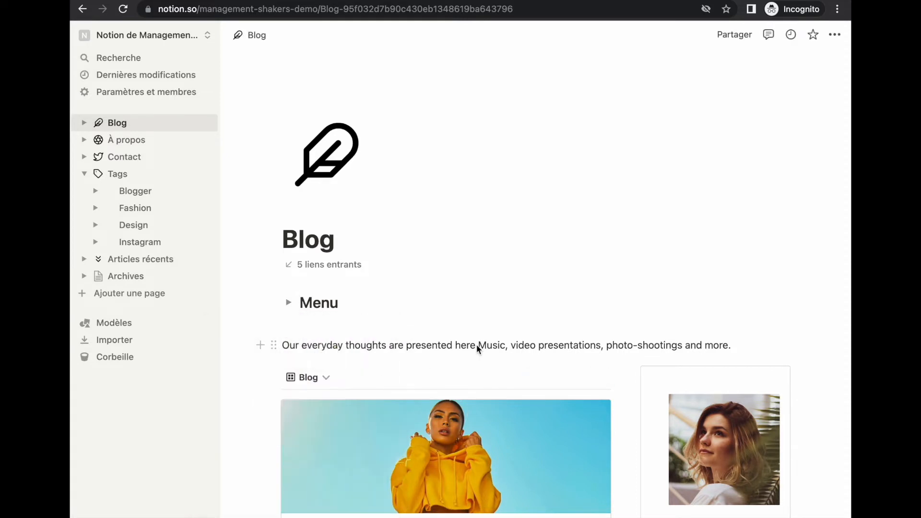
Step: Expand the Menu toggle heading and insert an empty Encadré block inside it
left_click(289, 303)
left_click(346, 325)
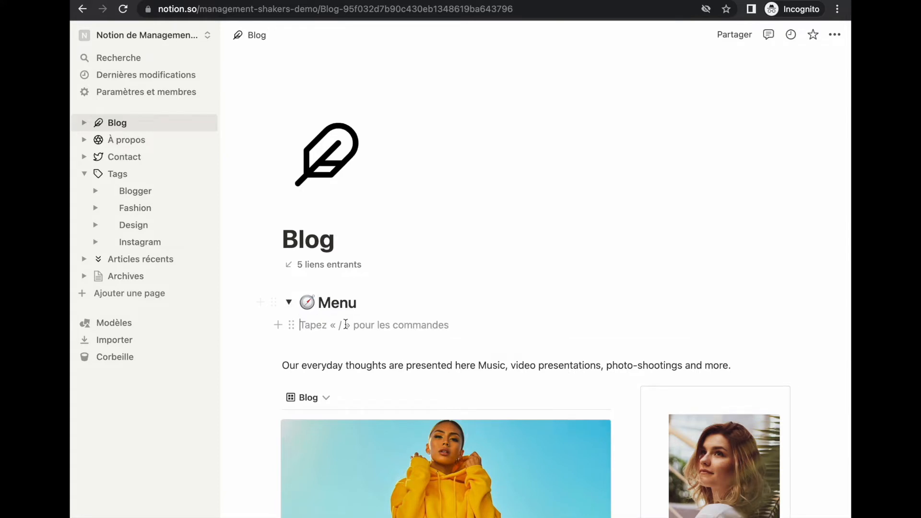
type("/en")
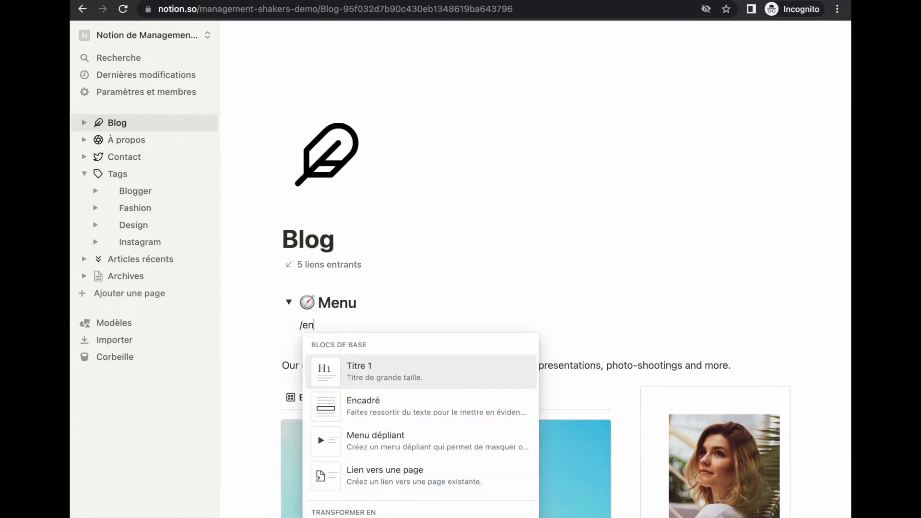
type("ca")
key("Return")
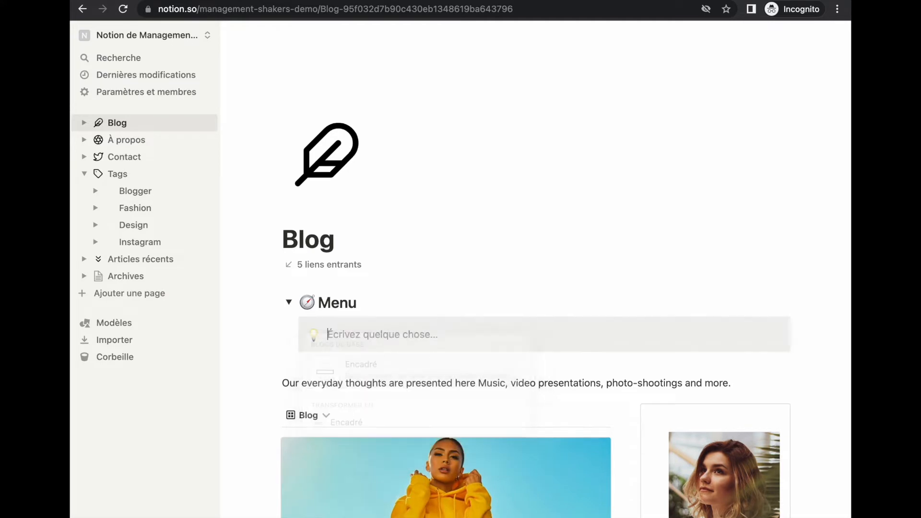
Step: Set the Encadré block's color to Fond par défaut
left_click(292, 326)
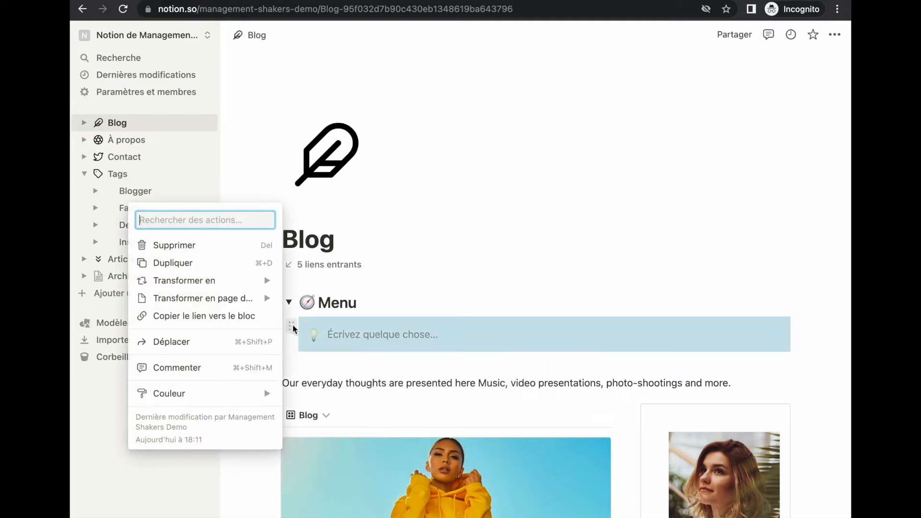
mouse_move(236, 391)
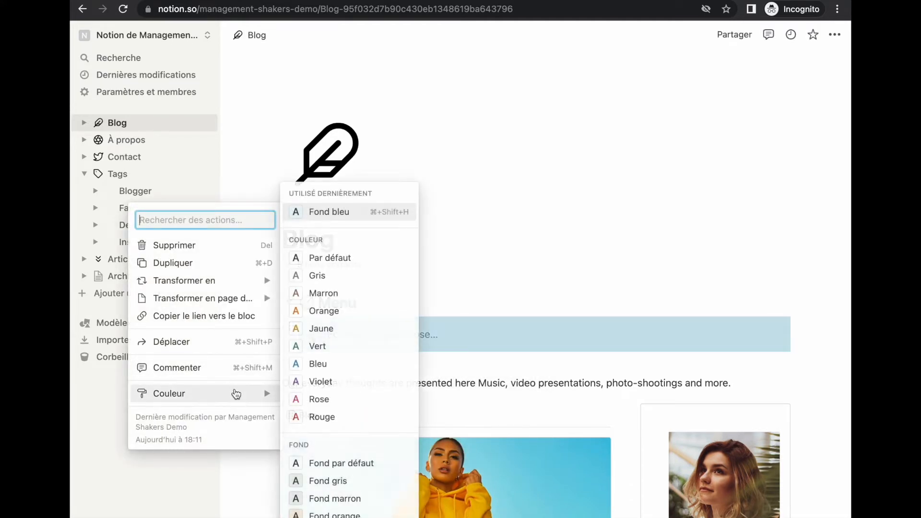
left_click(343, 462)
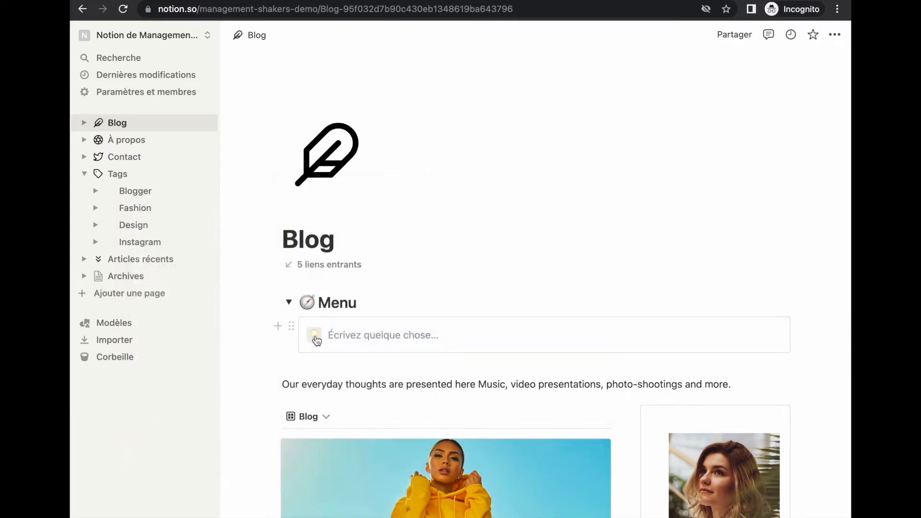
Step: Replace the Encadré block's light-bulb icon with the uploaded image icône transparente.png
left_click(316, 339)
left_click(266, 358)
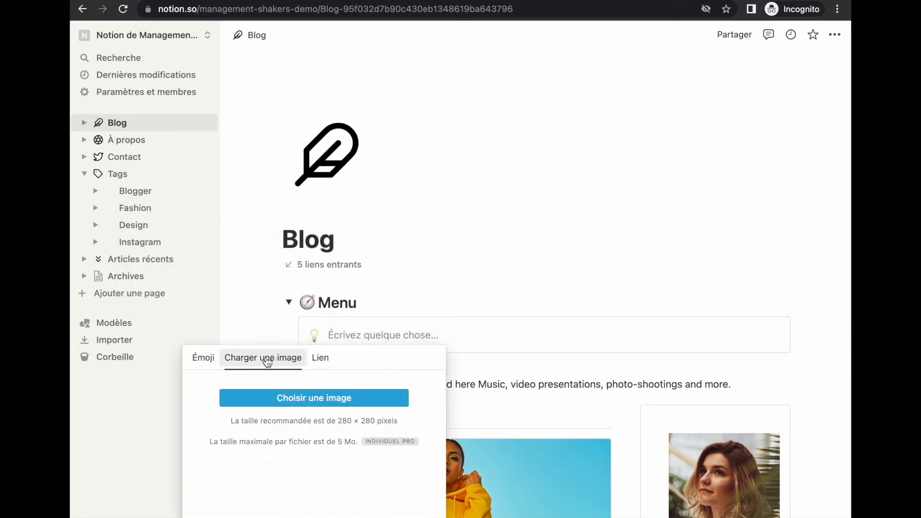
left_click(268, 399)
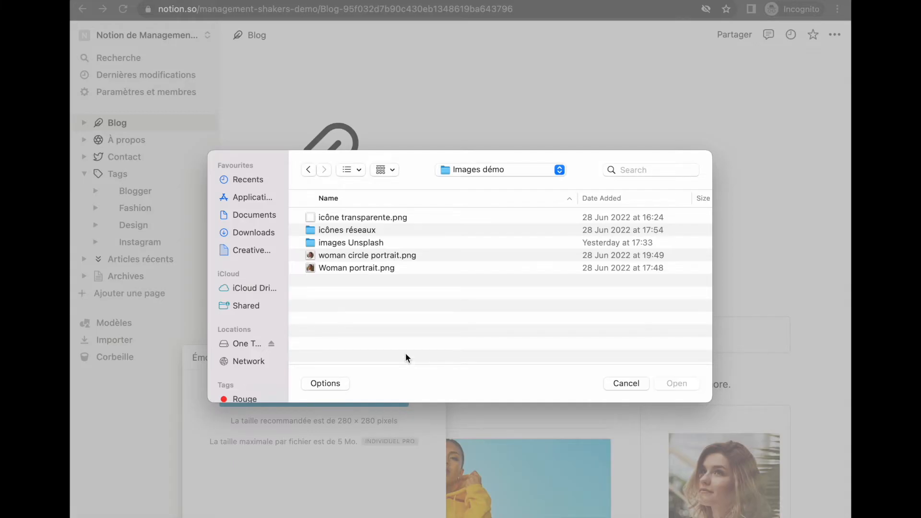
left_click(390, 217)
left_click(678, 384)
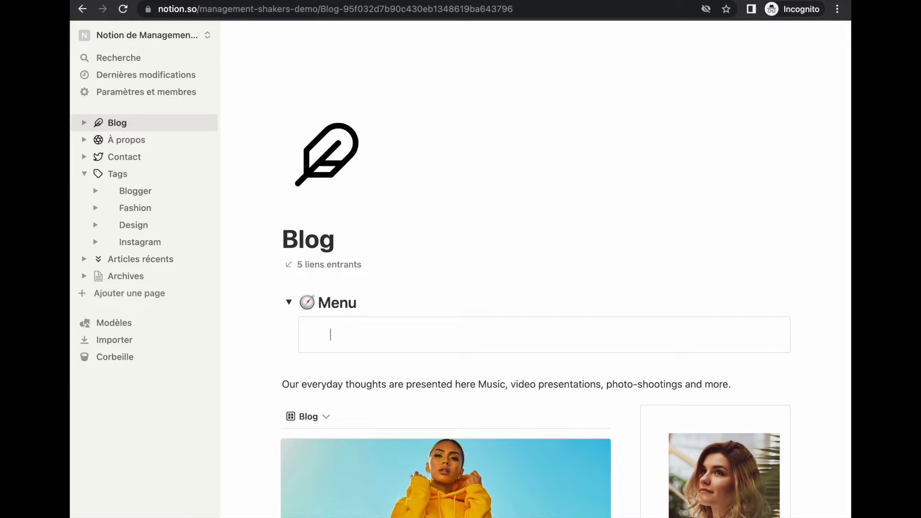
Step: Below the Encadré block, add links to the Blog, Contact and À propos pages, each on its own line
key("Return")
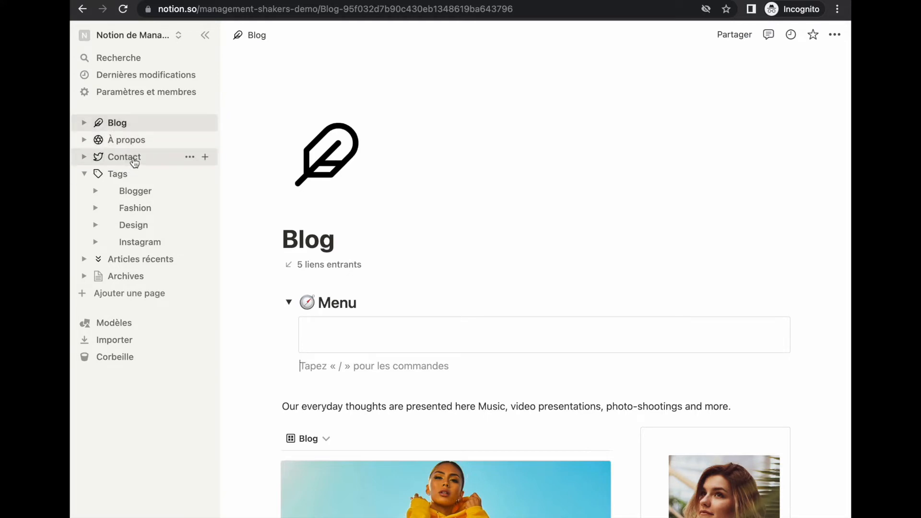
type("@b")
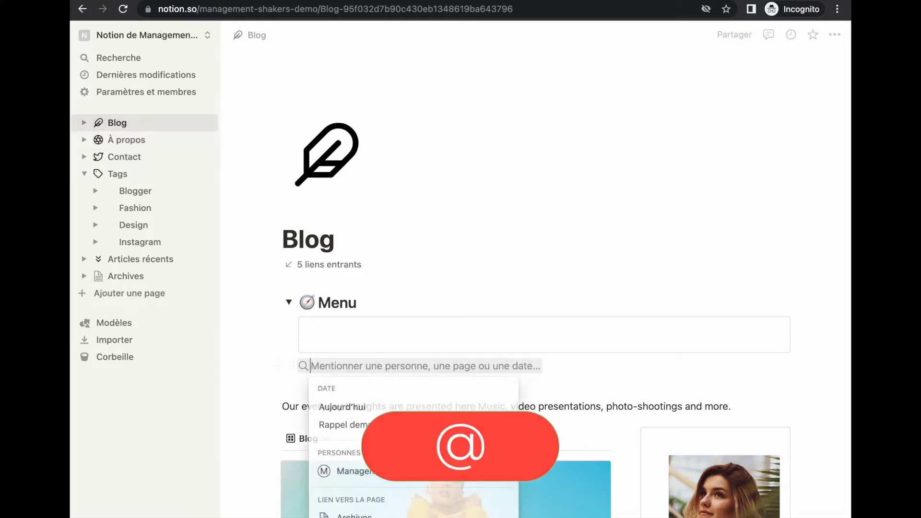
type("lo")
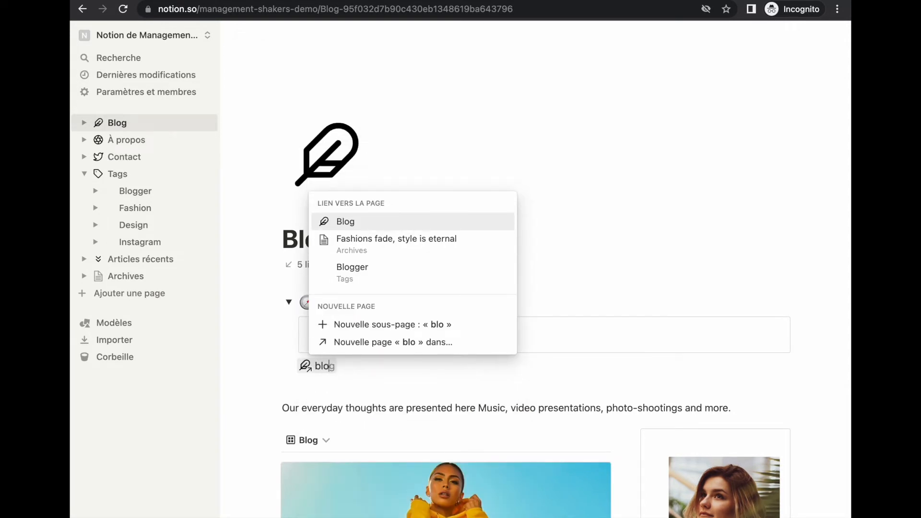
key("Return")
key("Return")
type("@cont")
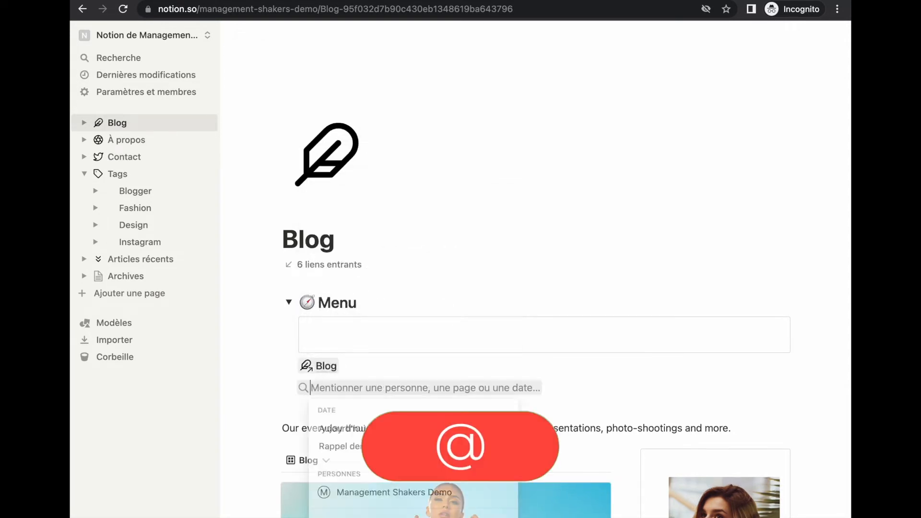
key("Down")
key("Return")
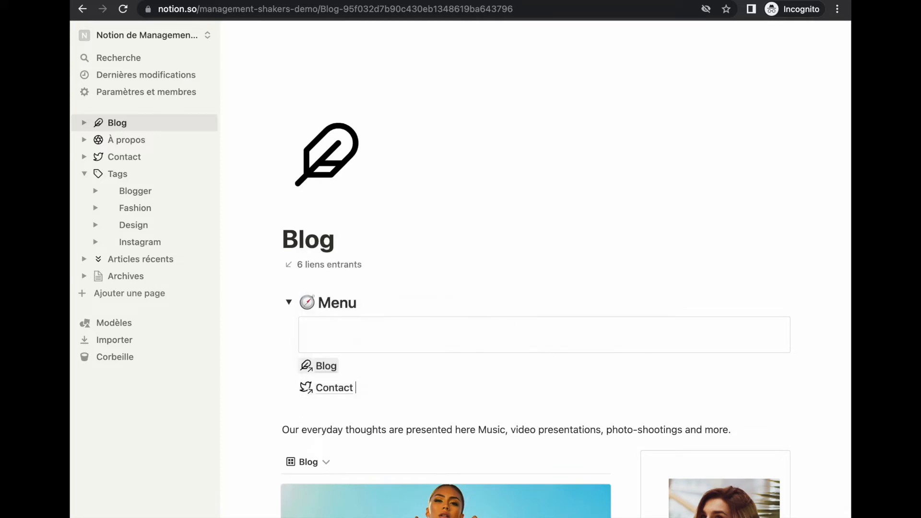
key("Return")
type("@à p")
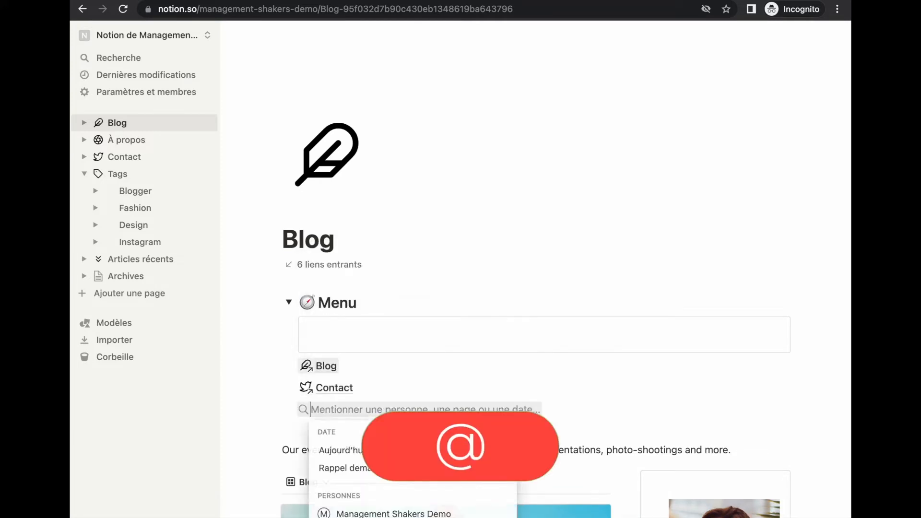
type("ropos")
key("Return")
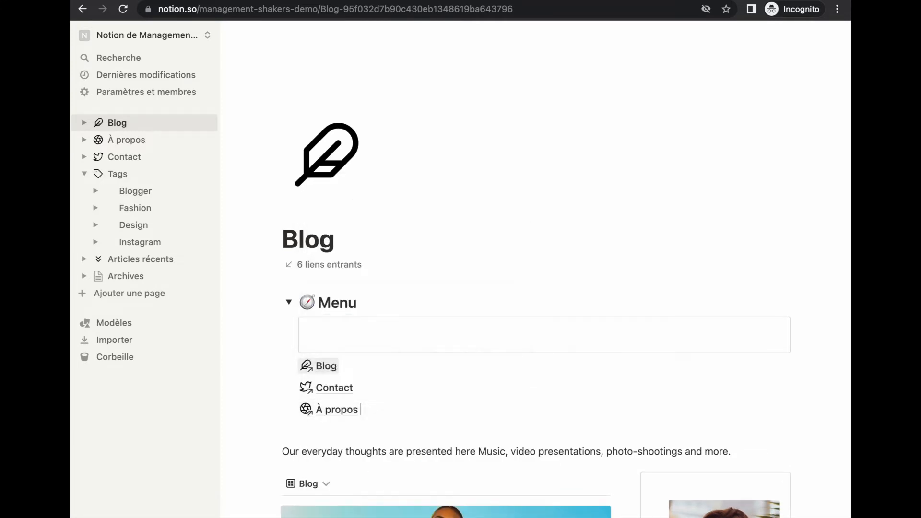
Step: Move the À propos link above Contact, and place all three page links inside the Encadré block
left_click_drag(291, 409, 294, 378)
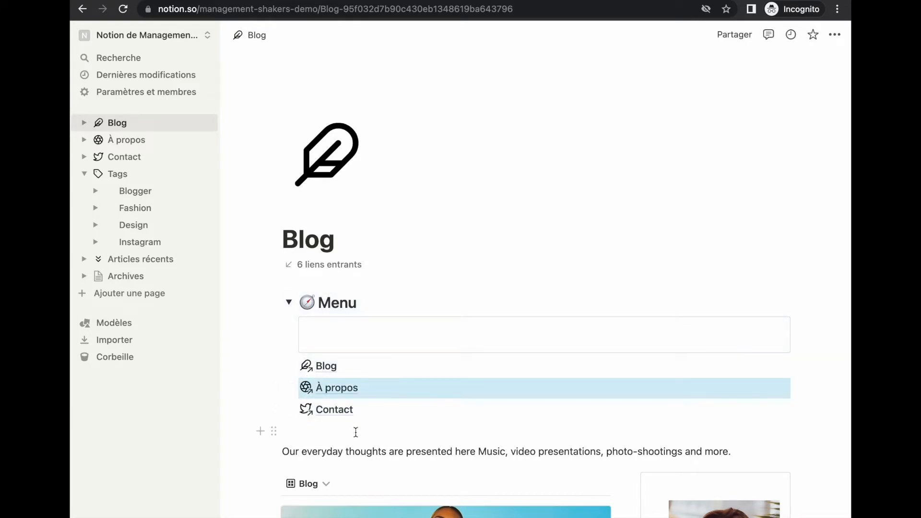
left_click(371, 433)
left_click_drag(242, 416, 426, 357)
left_click_drag(290, 366, 340, 336)
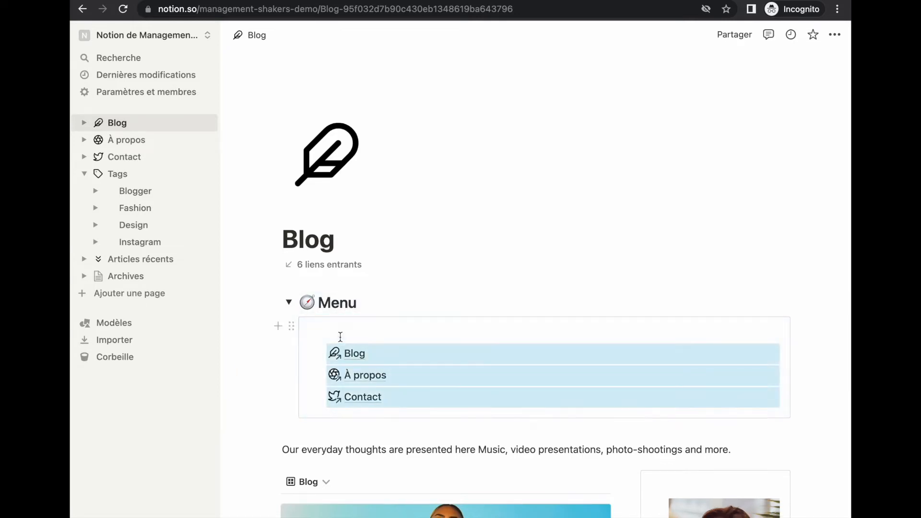
left_click(408, 404)
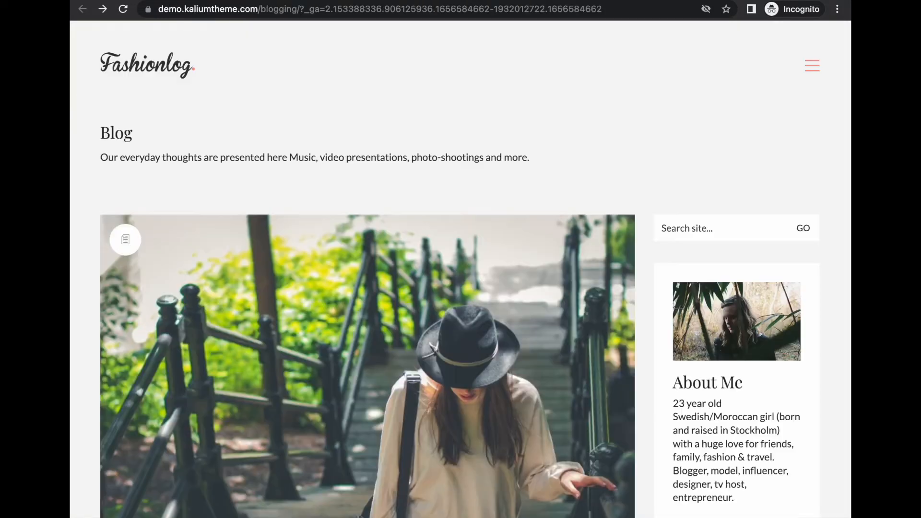
Step: Consult the Fashionlog demo site's menu, and add a Titre 3 heading "Tags" below the Encadré block on the Blog page
left_click(812, 63)
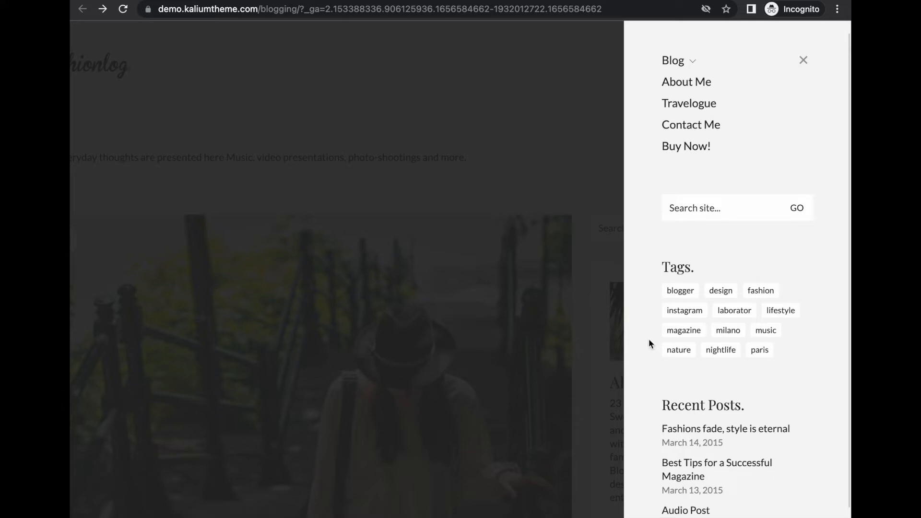
type("/h3")
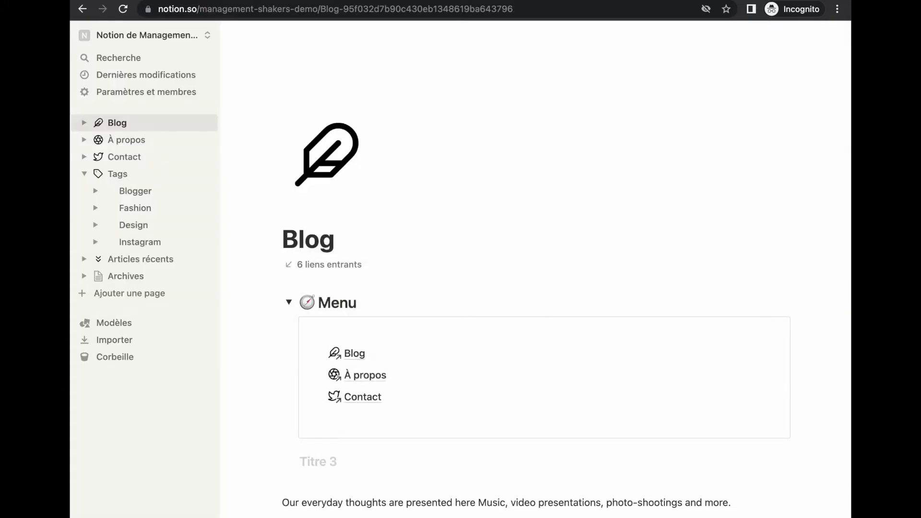
type("Tags")
key("Return")
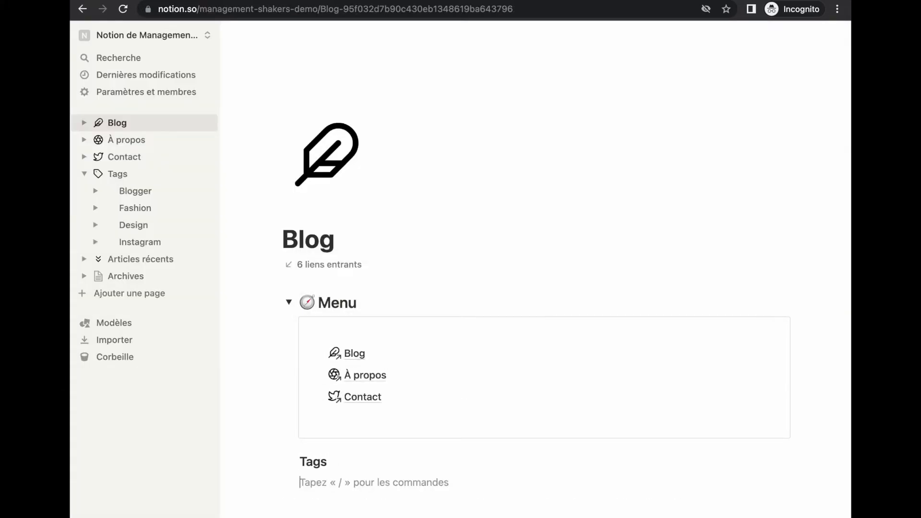
Step: Add links to the Blogger and Design tag pages on separate lines under the Tags heading
type("@blogger")
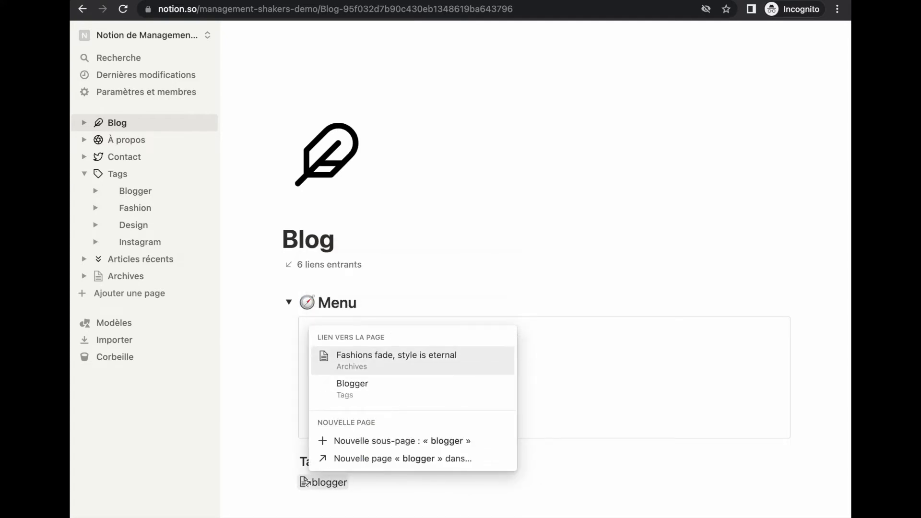
key("Down")
key("Return")
key("Return")
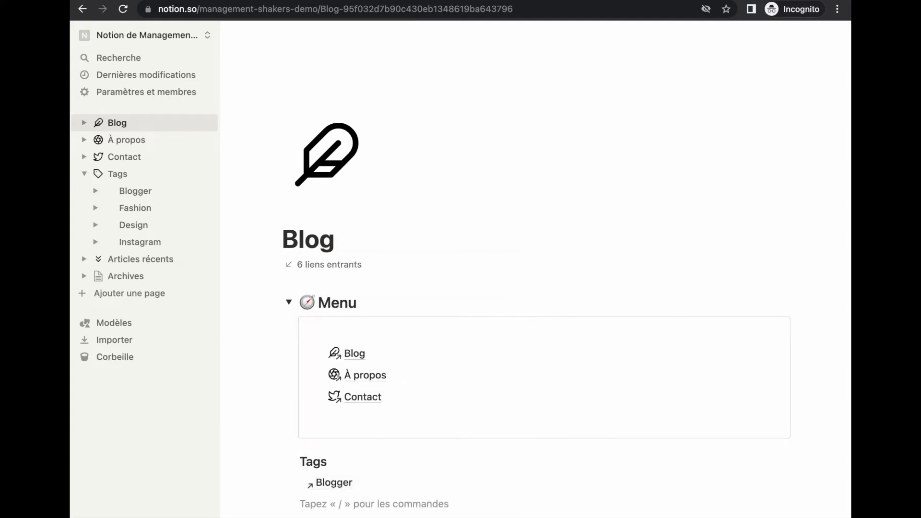
type("@design")
key("Down")
key("Return")
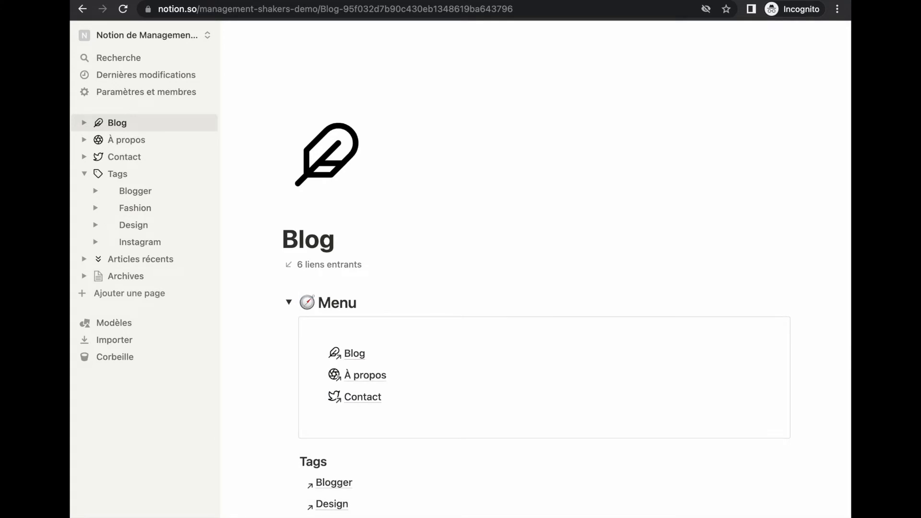
Step: Add links to the Fashion and Instagram tag pages below the Design link
key("Return")
type("@fashion")
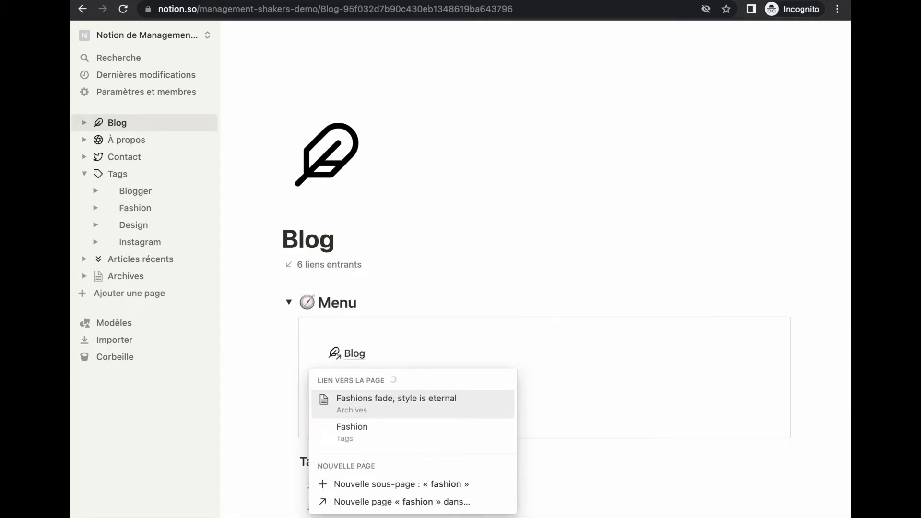
key("Down")
key("Return")
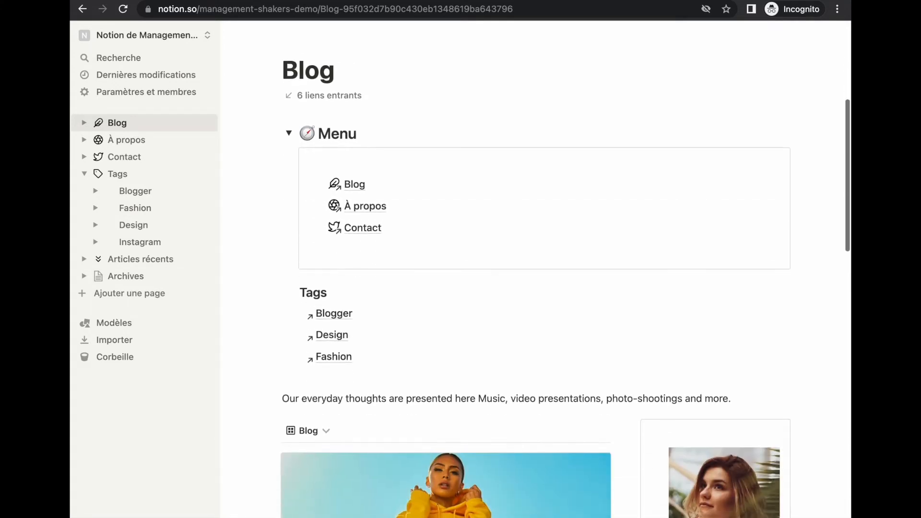
key("Return")
type("@insta")
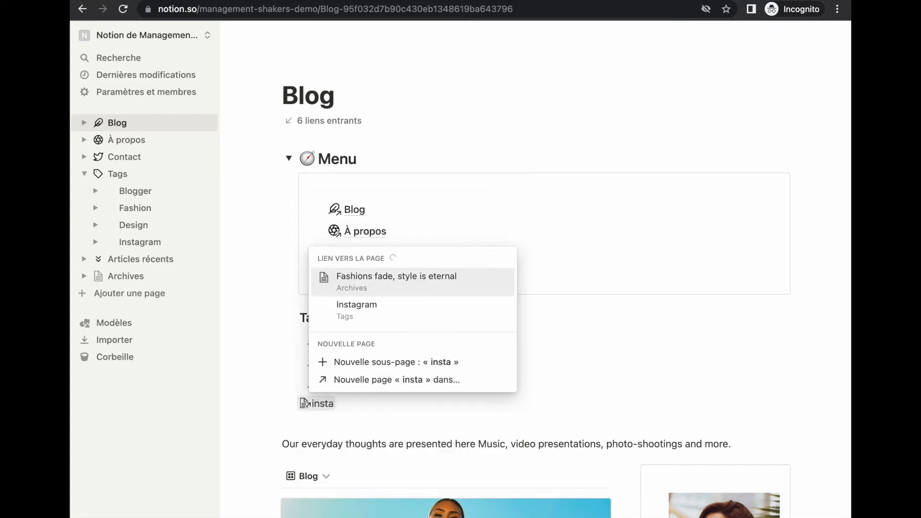
key("Down")
key("Return")
Step: Insert a new untitled subpage directly under the Menu heading, above the Encadré block, and return to the Blog page
mouse_move(292, 338)
left_mouse_down()
mouse_move(676, 230)
mouse_move(800, 214)
mouse_move(298, 339)
left_mouse_up()
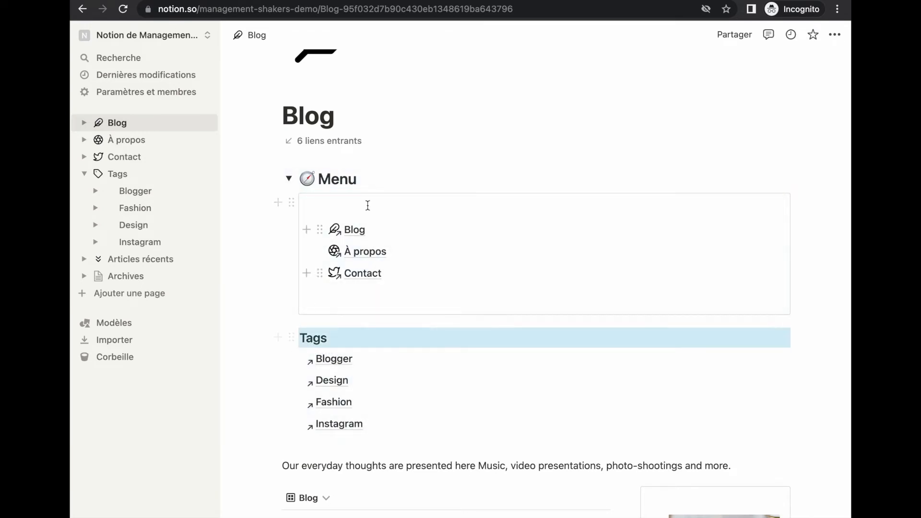
left_click(364, 179)
key("Return")
type("/")
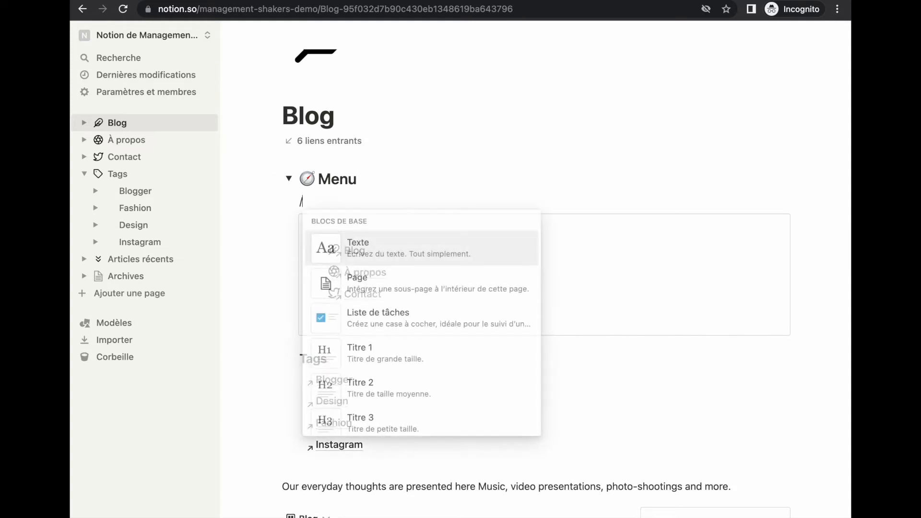
type("page")
key("Return")
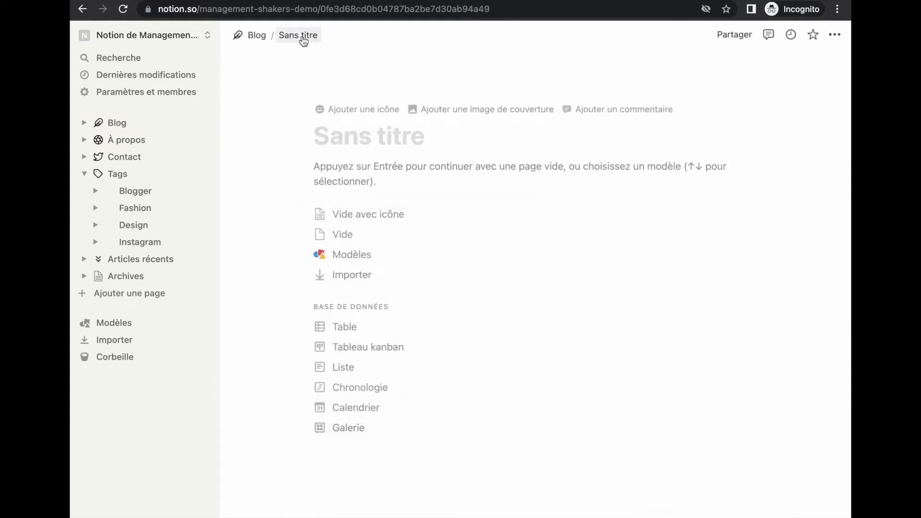
left_click(253, 35)
Step: Move the Encadré block and the Tags heading with its four links into the untitled subpage
scroll(304, 331, "down", 1)
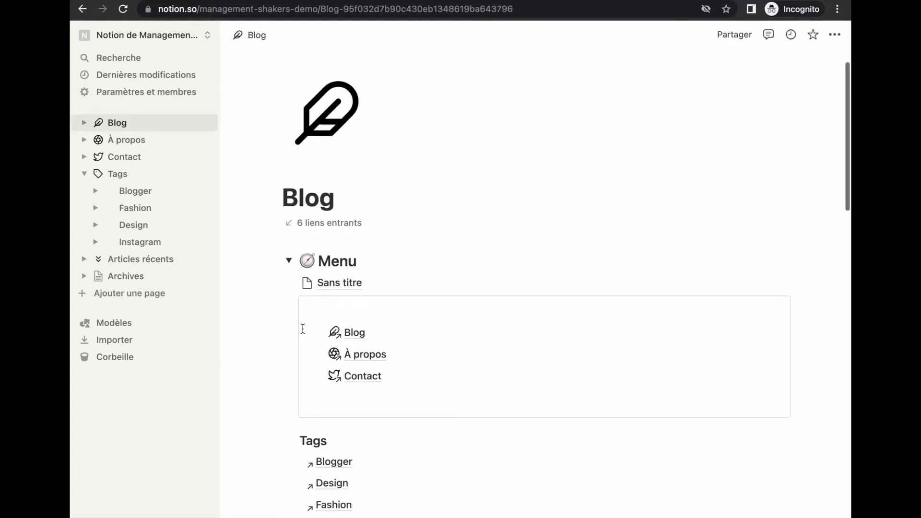
left_click_drag(292, 293, 306, 267)
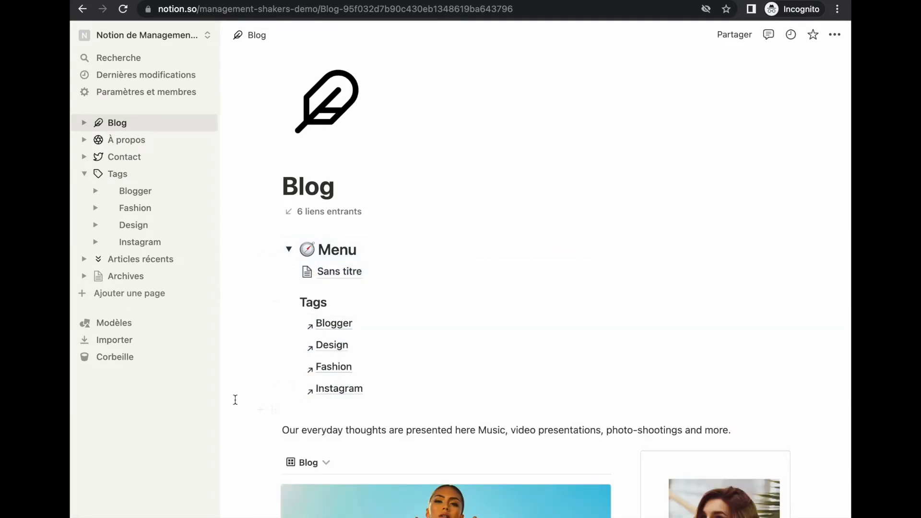
left_click_drag(235, 400, 427, 306)
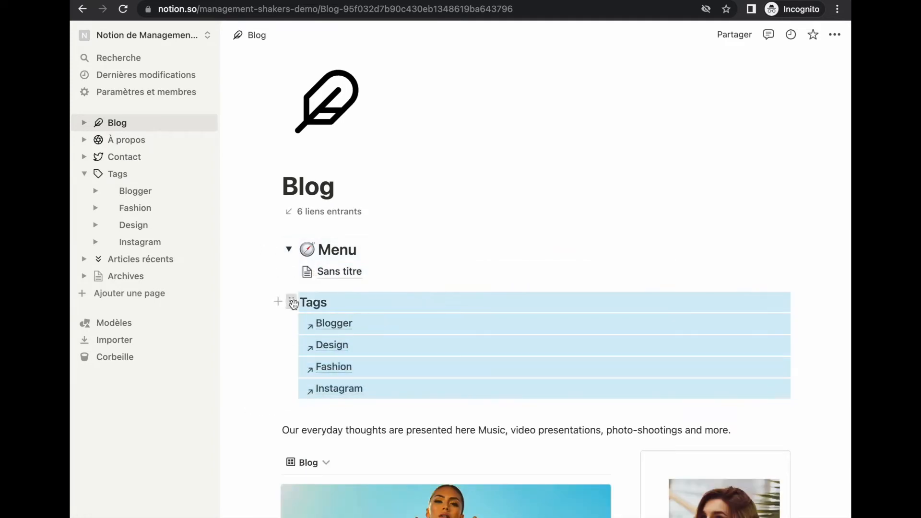
left_click_drag(293, 303, 320, 273)
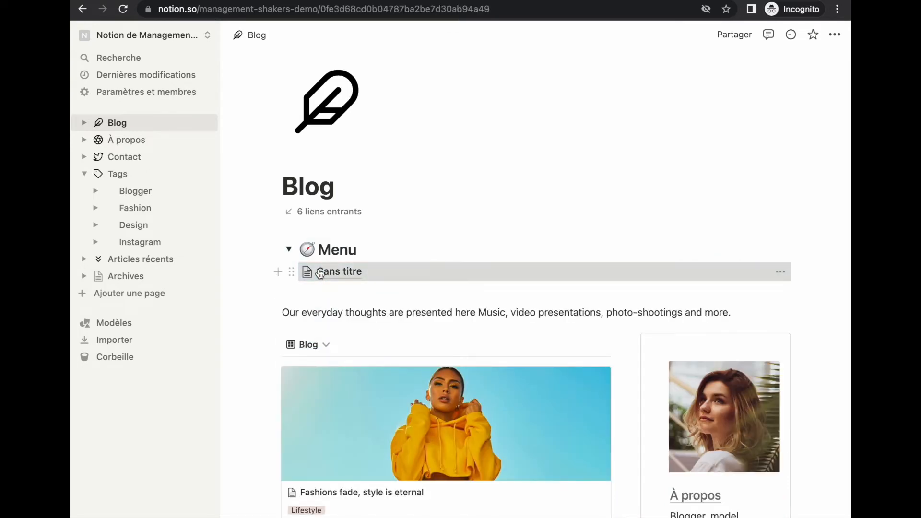
Step: Open the untitled subpage and duplicate the Encadré block holding the Blog, À propos and Contact links
left_click(319, 273)
left_click(347, 429)
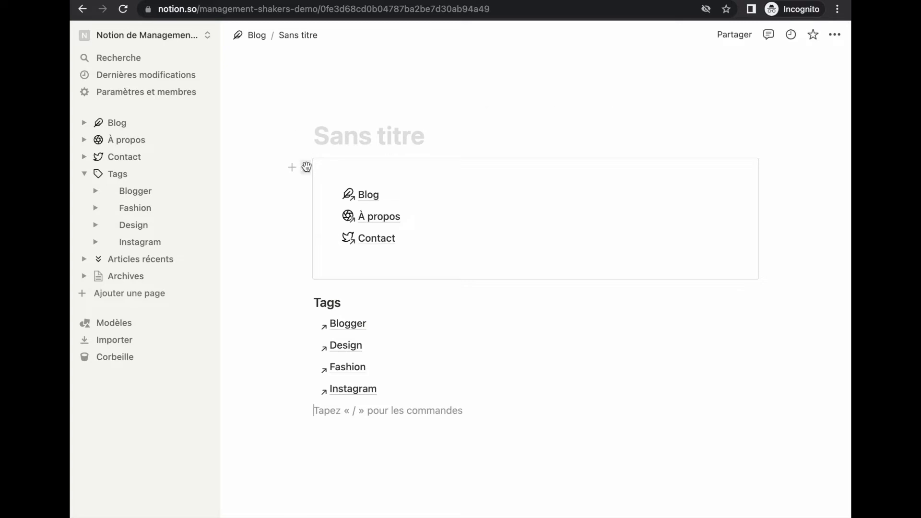
left_click(305, 166)
key("super+d")
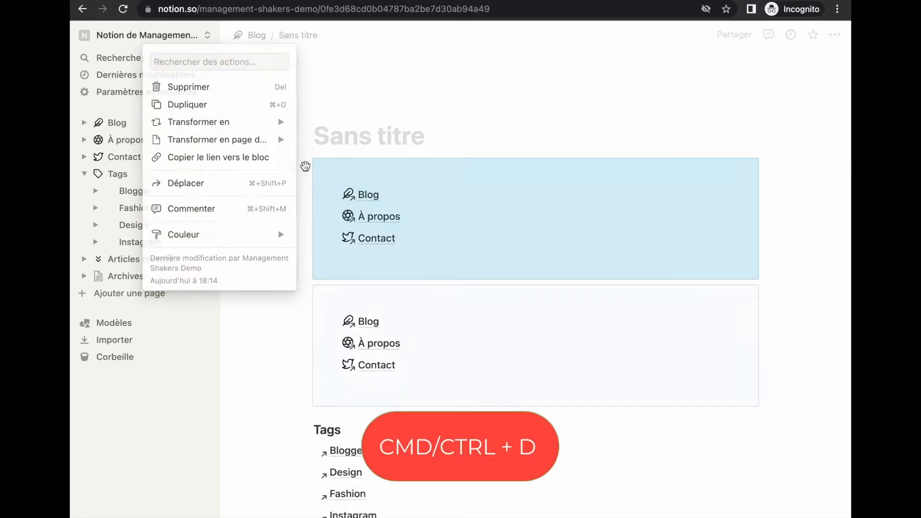
left_click(366, 306)
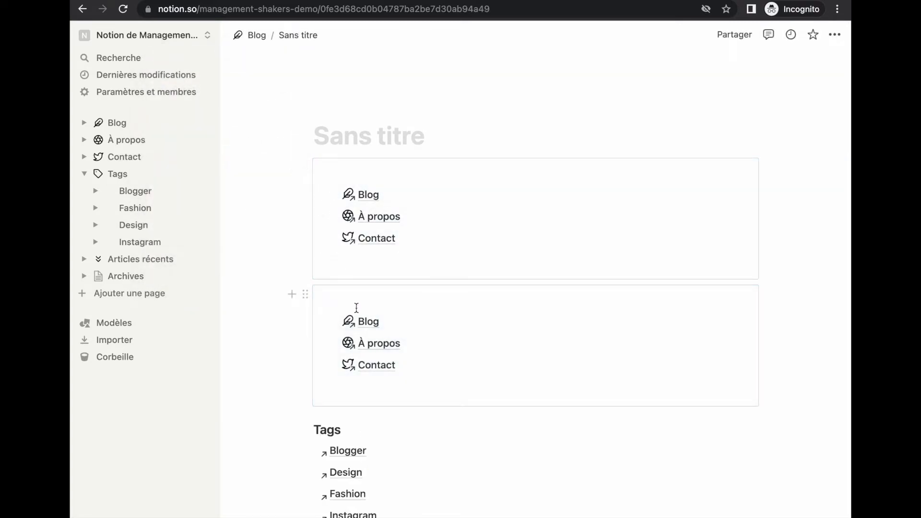
Step: Replace the links in the duplicated Encadré block with the Tags heading and its four links, and place the block beside the first one
left_click_drag(356, 308, 468, 368)
key("BackSpace")
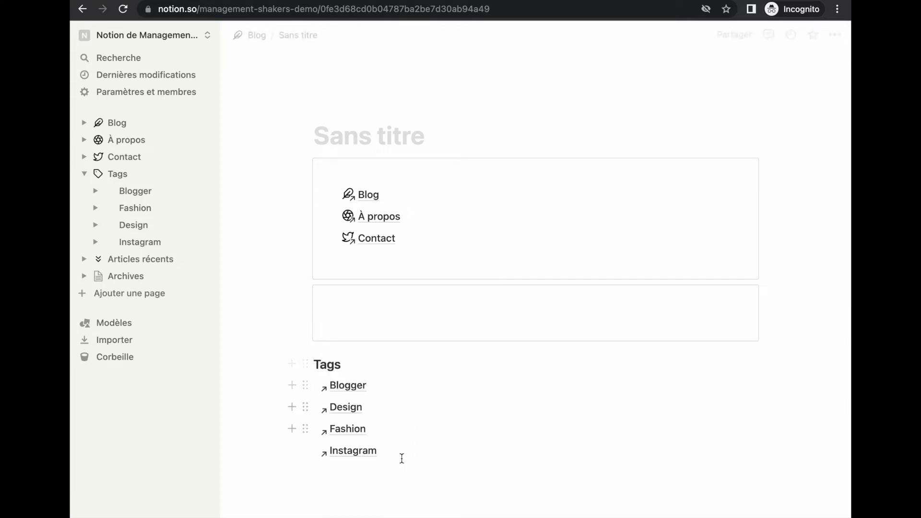
left_click_drag(376, 487, 360, 302)
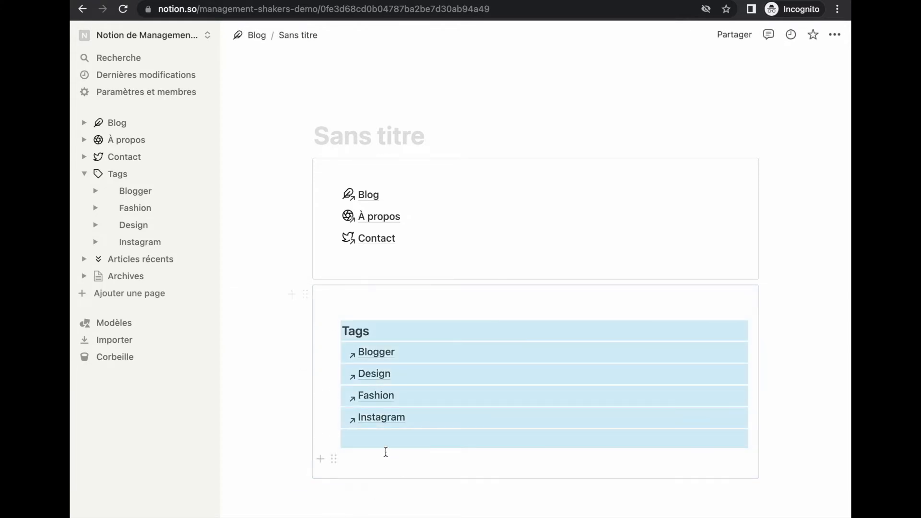
left_click(385, 452)
left_click_drag(305, 293, 782, 186)
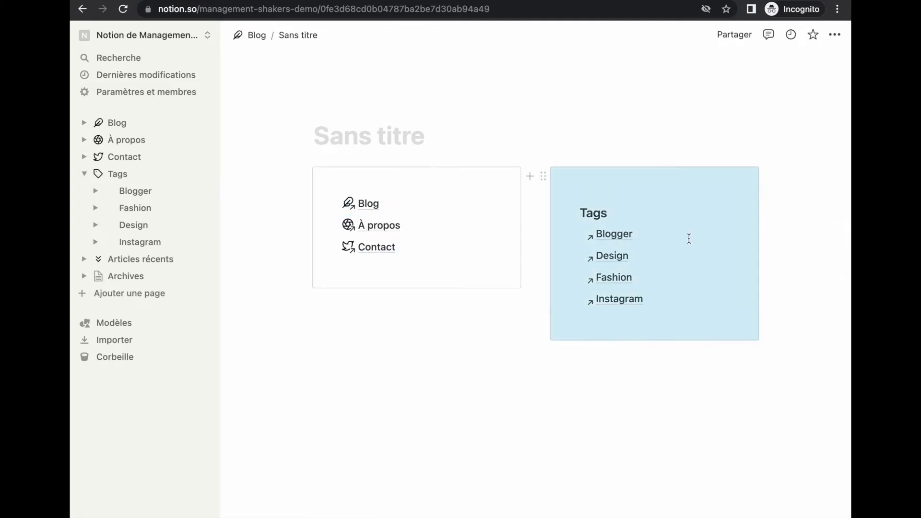
Step: On the Blog page, turn the untitled subpage under Menu into a Titre 3 block and delete the empty heading
left_click(248, 38)
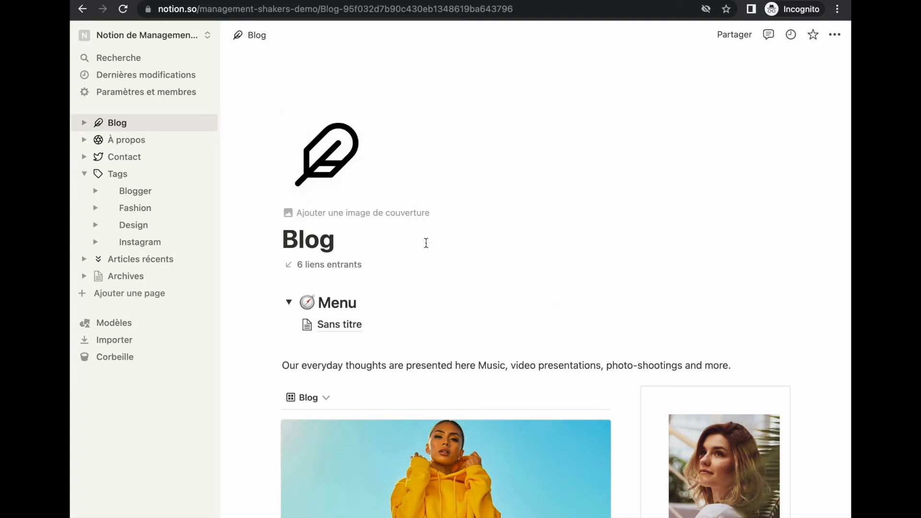
left_click(291, 326)
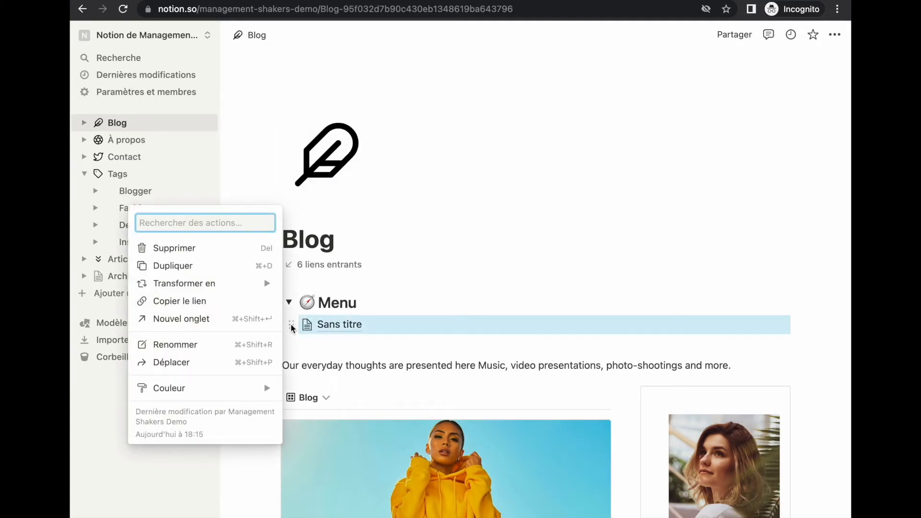
mouse_move(244, 290)
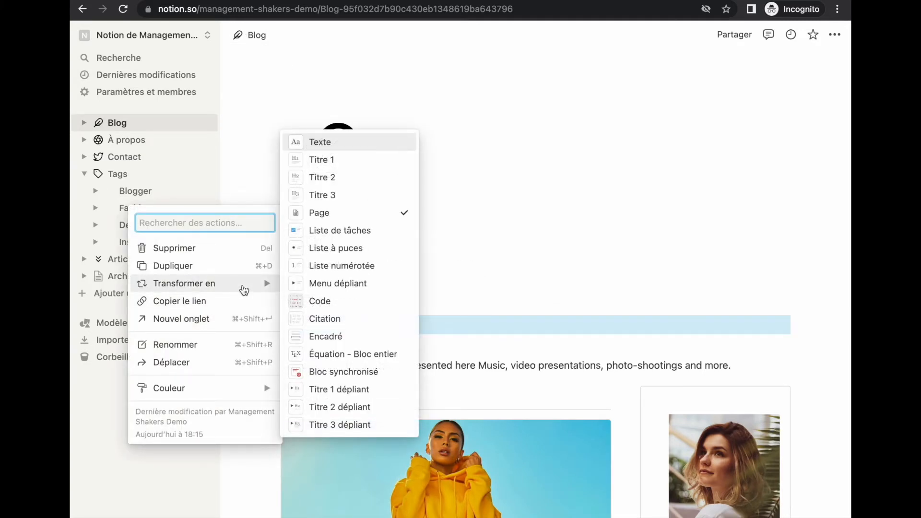
left_click(344, 196)
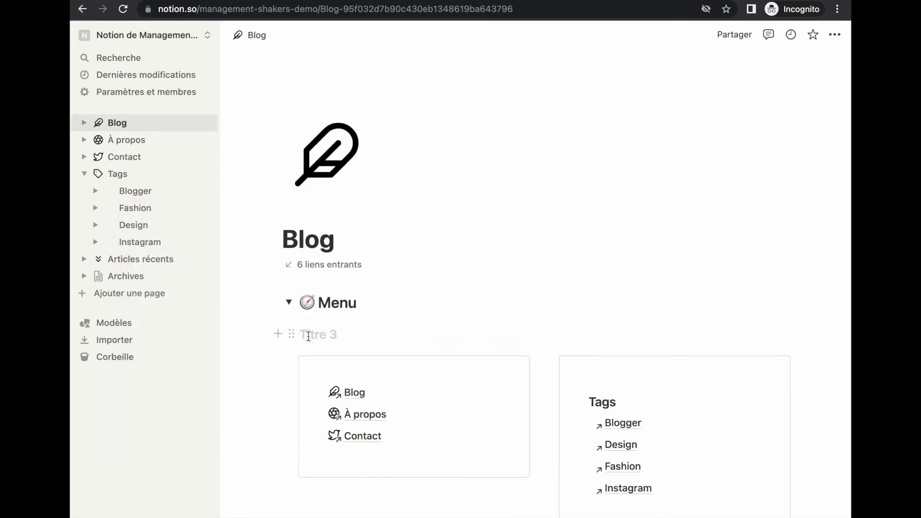
left_click(291, 333)
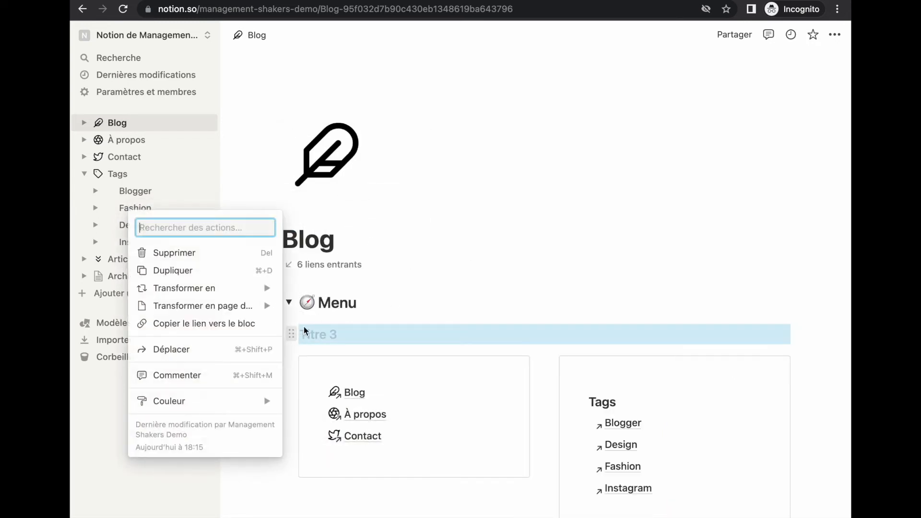
left_click(213, 253)
Step: Apply the blue background (Fond bleu) to the Menu toggle heading and collapse it
scroll(438, 340, "down", 2)
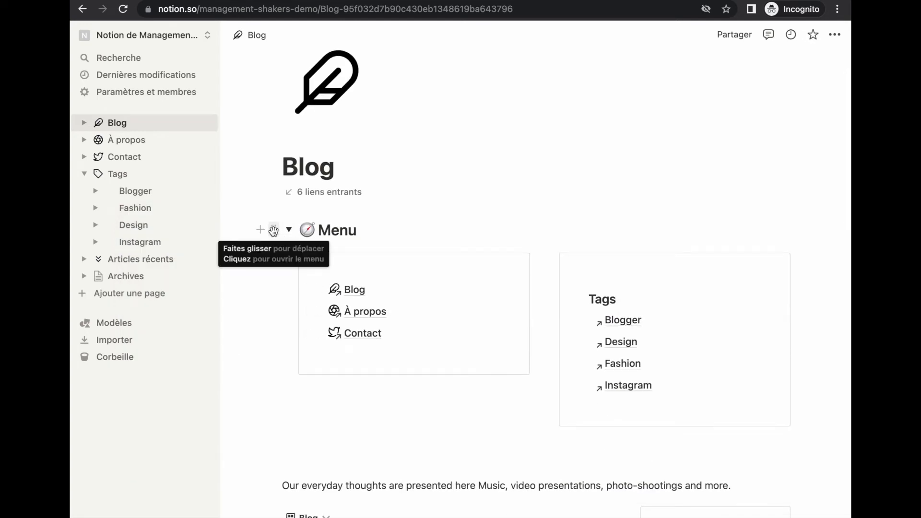
left_click(273, 230)
mouse_move(214, 307)
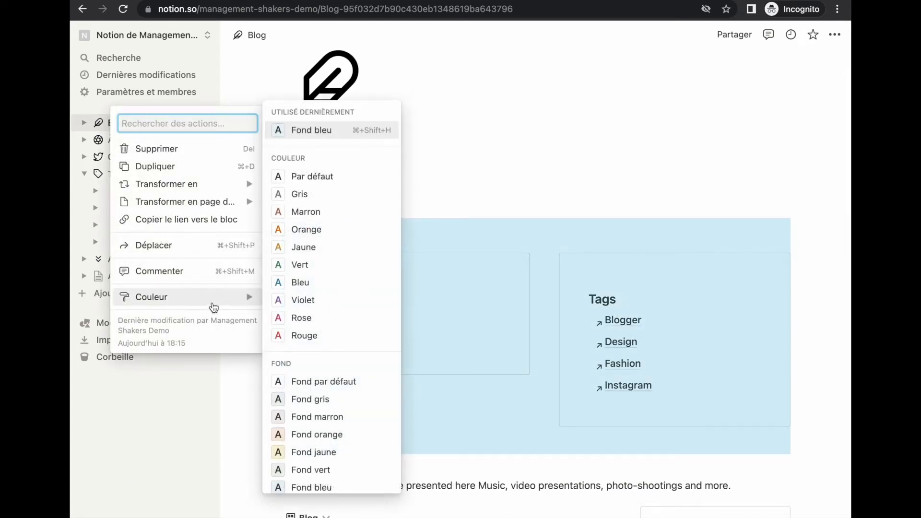
left_click(325, 486)
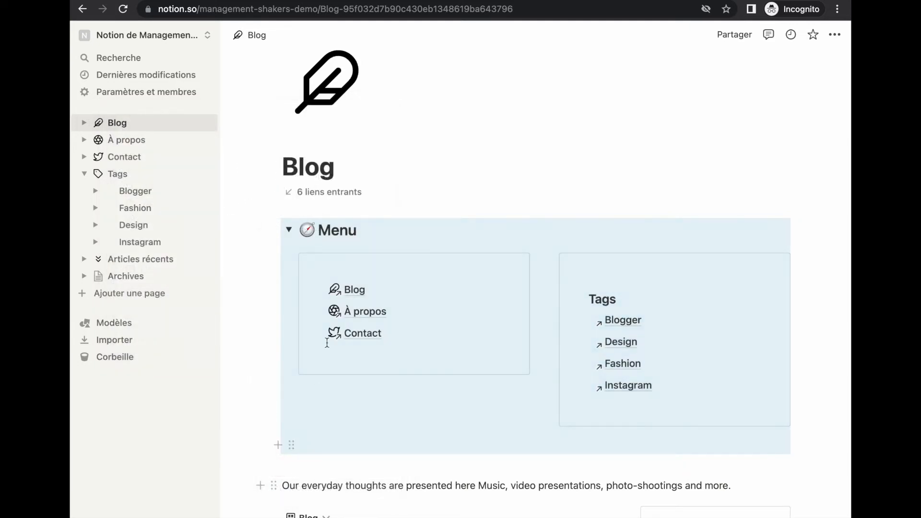
left_click(288, 230)
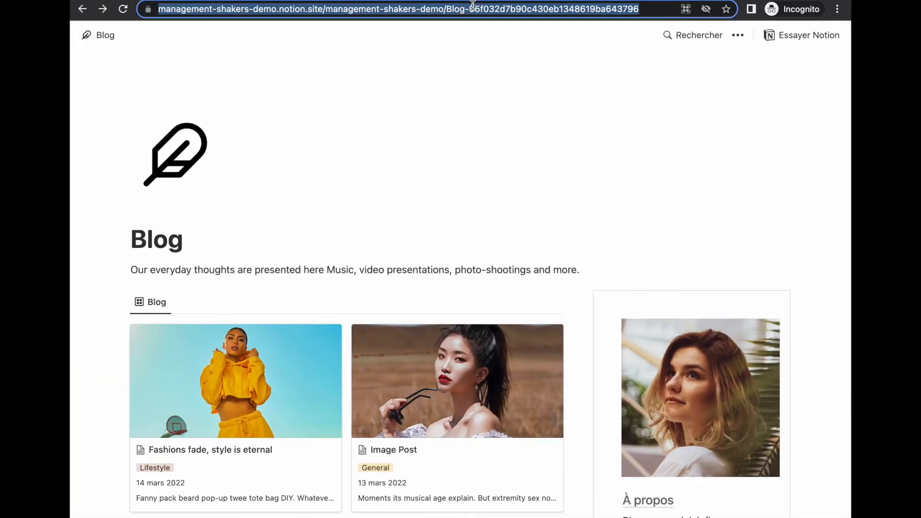
Step: Reload the published Blog page, expand the Menu toggle and follow its Design link to check the navigation
key("Return")
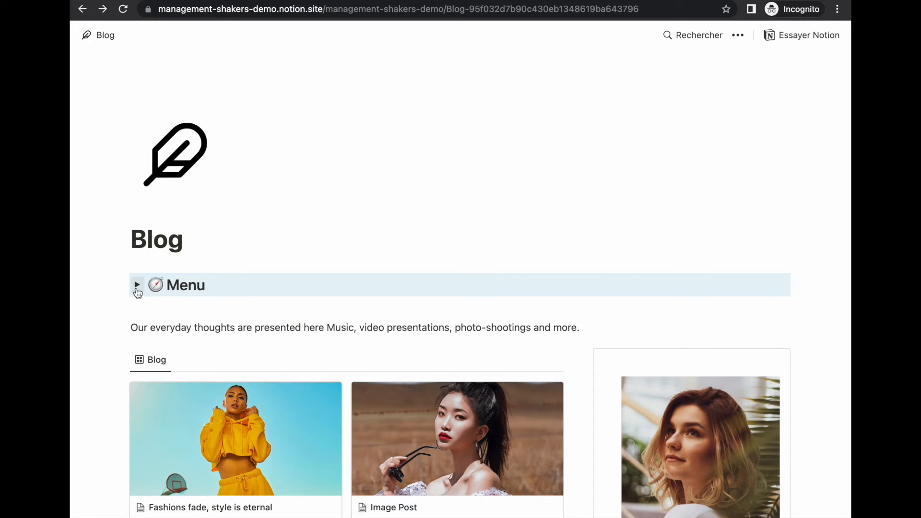
left_click(137, 286)
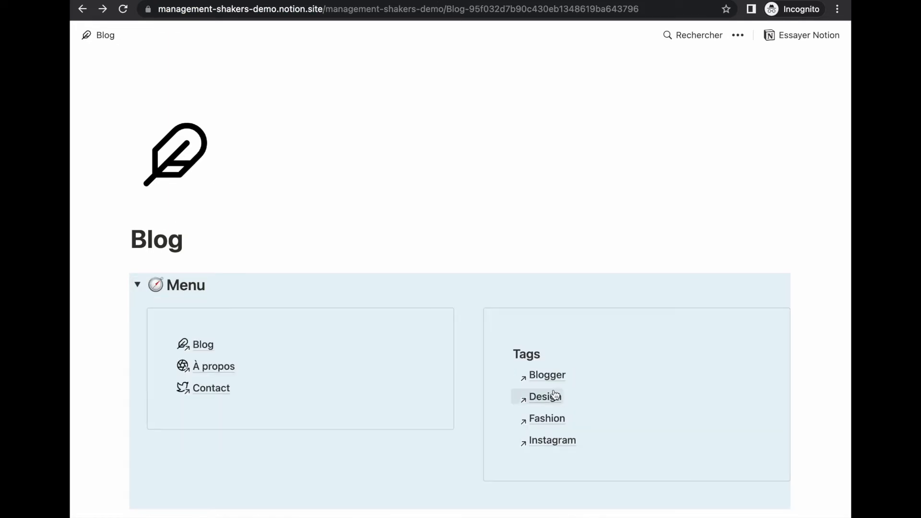
left_click(546, 404)
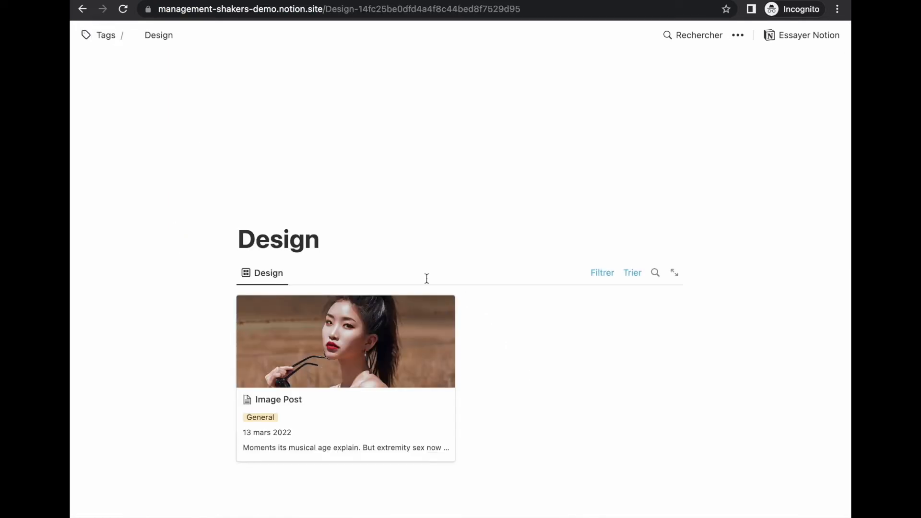
scroll(426, 278, "down", 1)
scroll(426, 278, "up", 1)
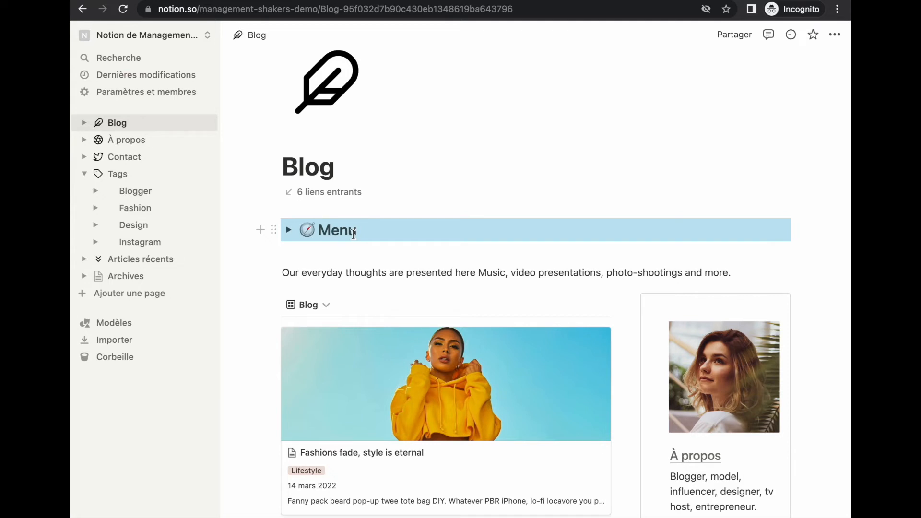
Step: Turn the Menu toggle on the Blog page into a synced block (Bloc synchronisé) and copy that block
left_click(275, 231)
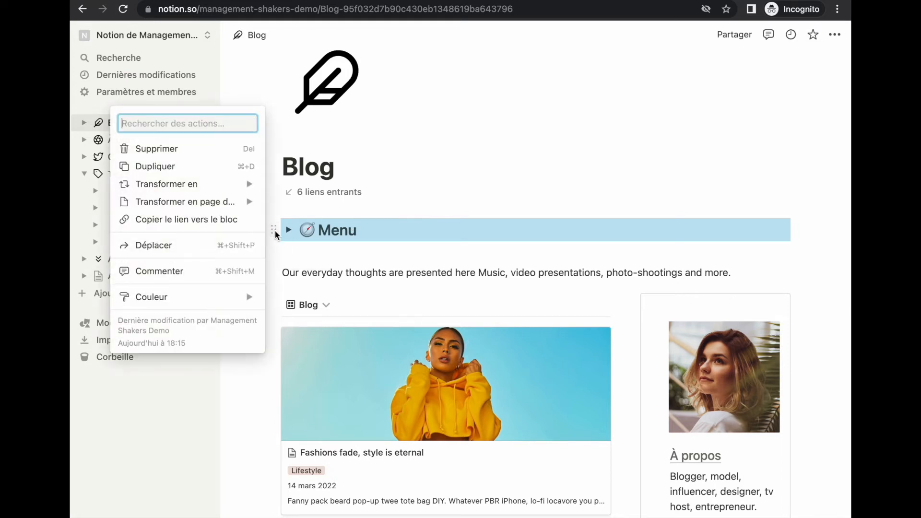
mouse_move(225, 187)
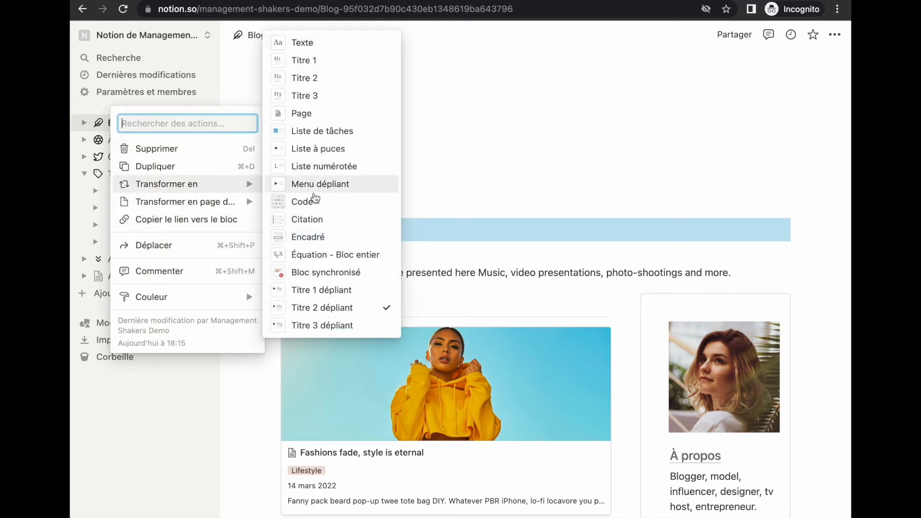
left_click(370, 275)
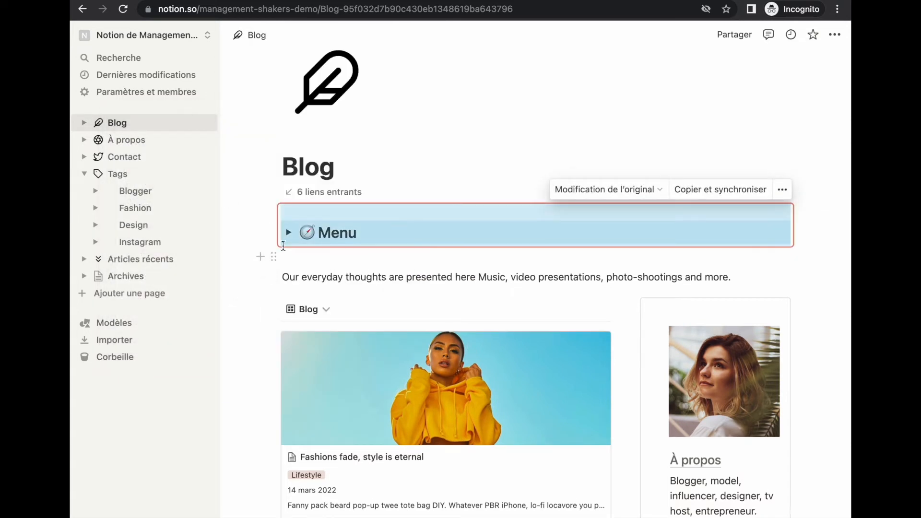
key("ctrl+c")
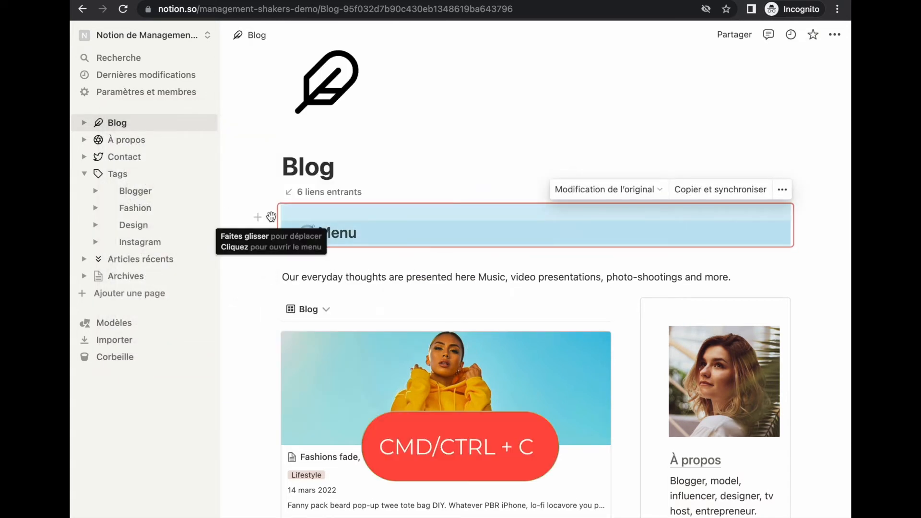
Step: Paste the synced Menu block under the titles of the À propos and Contact pages
left_click(138, 140)
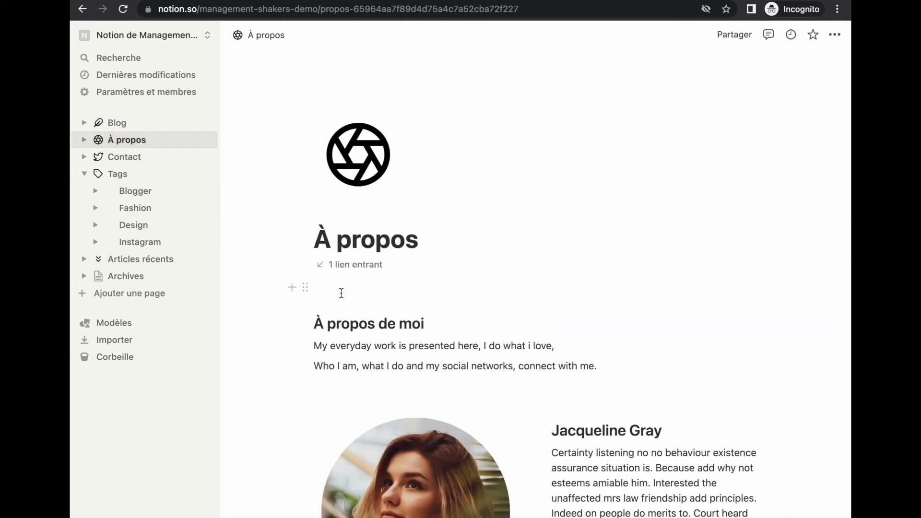
left_click(341, 293)
key("ctrl+v")
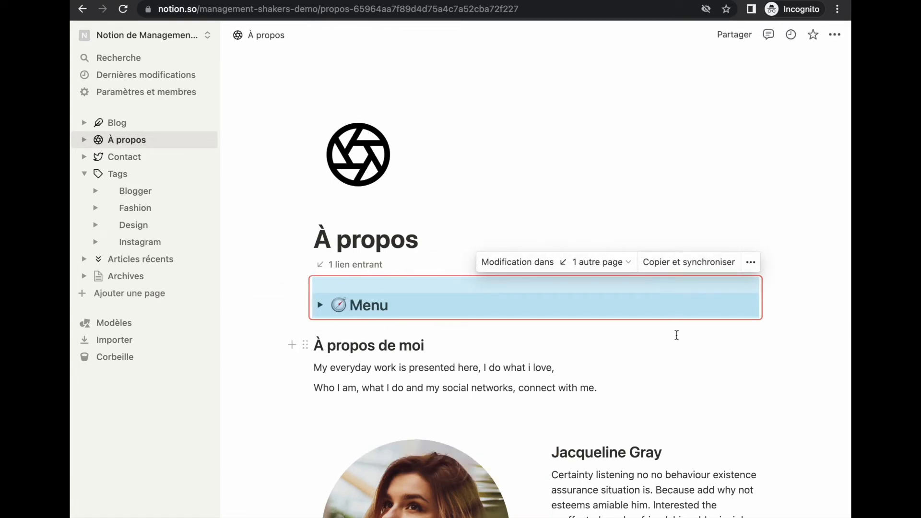
left_click(125, 157)
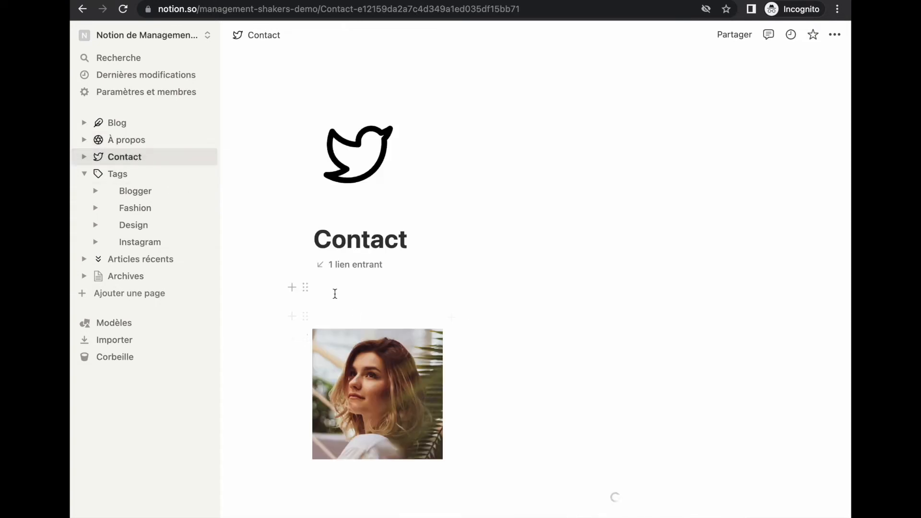
left_click(334, 291)
key("ctrl+v")
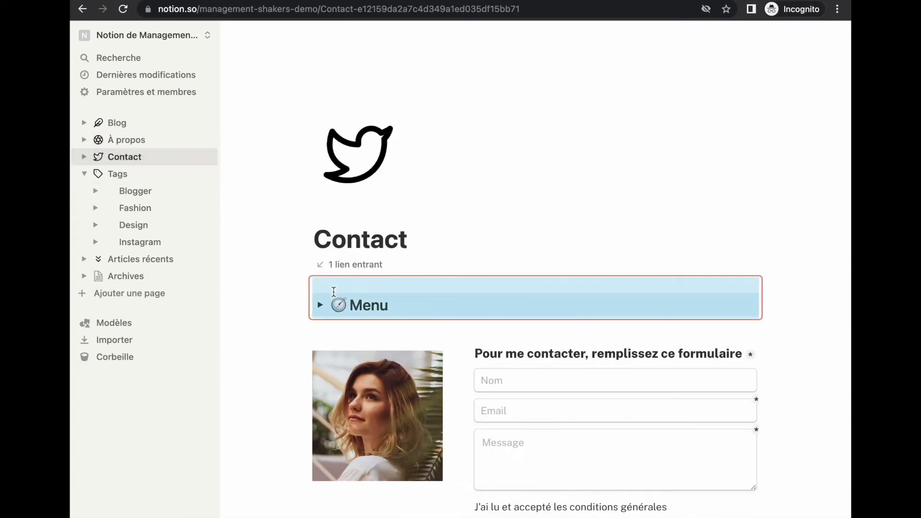
Step: Paste the synced Menu block above the gallery on the Blogger, Fashion, Design and Instagram tag pages
left_click(144, 191)
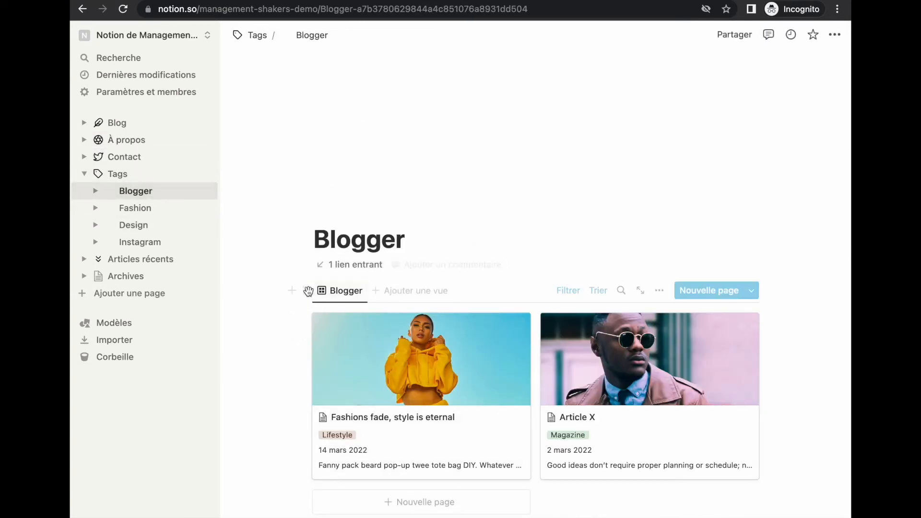
left_click(290, 291)
left_click_drag(305, 517, 333, 284)
key("ctrl+v")
left_click(140, 242)
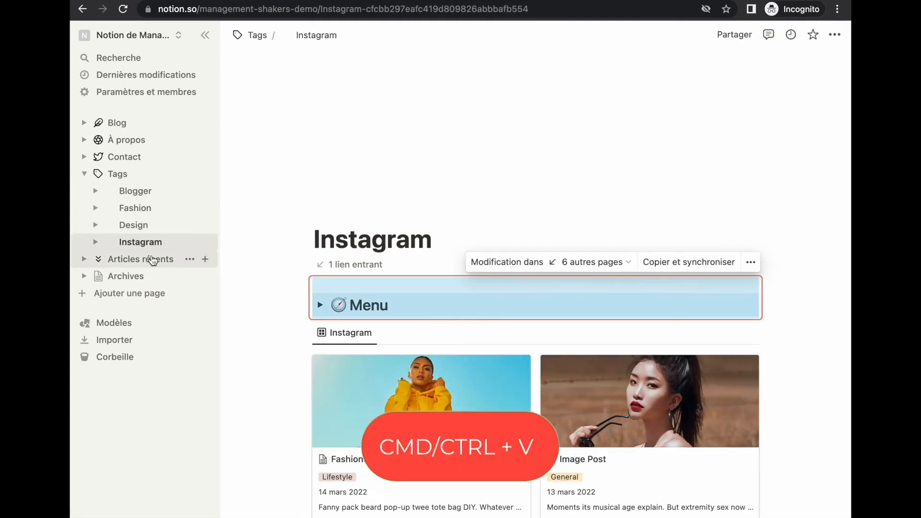
Step: Paste the synced Menu block under the Articles récents title and review the list of pages it is synced with
left_click(152, 259)
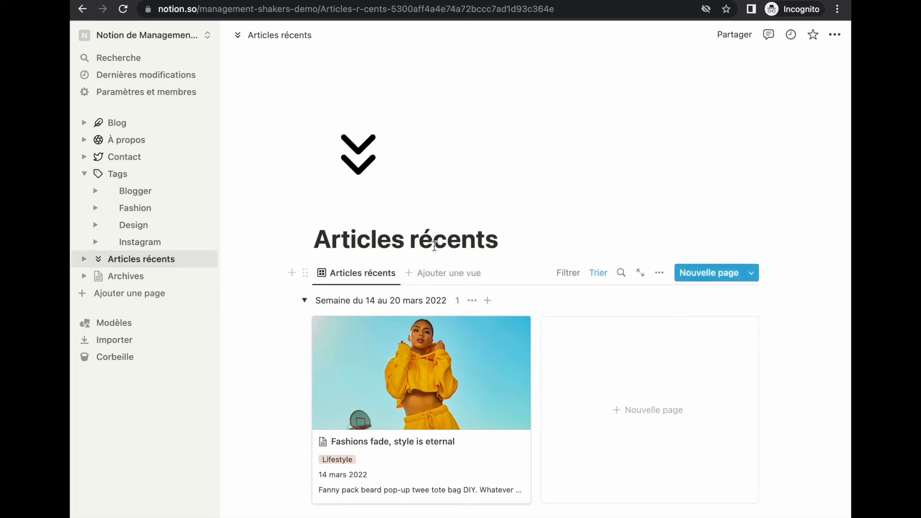
key("Return")
key("ctrl+v")
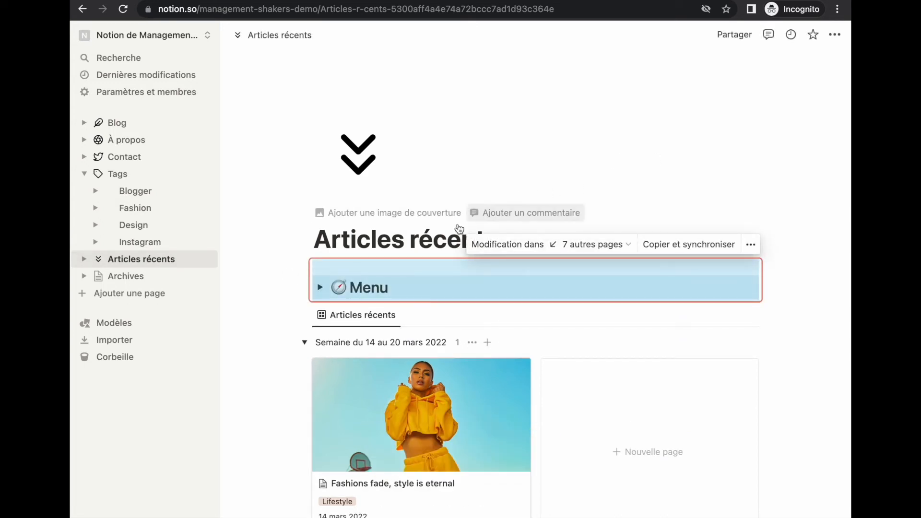
left_click(560, 246)
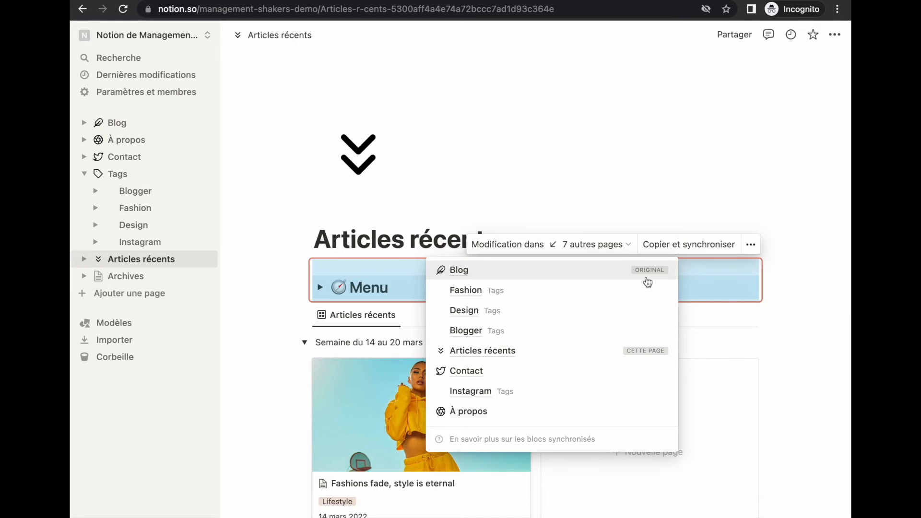
left_click(716, 329)
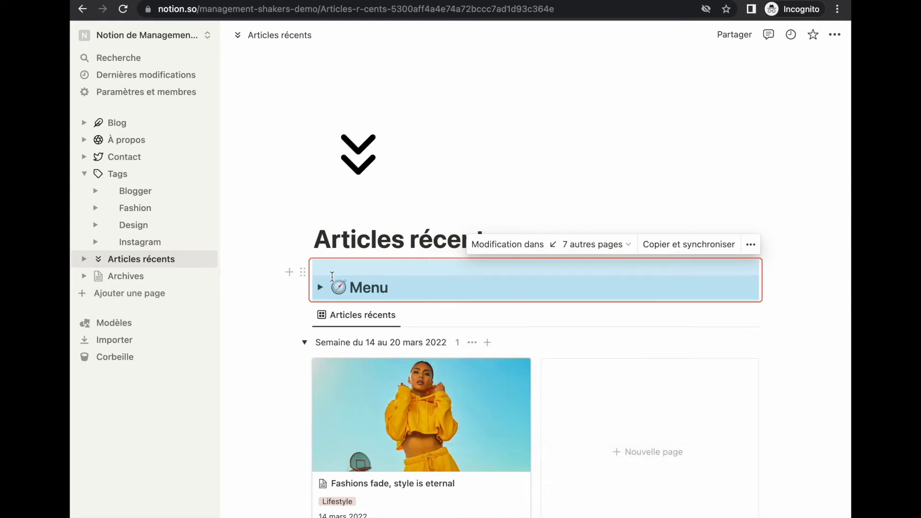
Step: Expand the Menu toggle on Articles récents, append "abc" to its heading and check the synced copy on the Instagram page
left_click(320, 288)
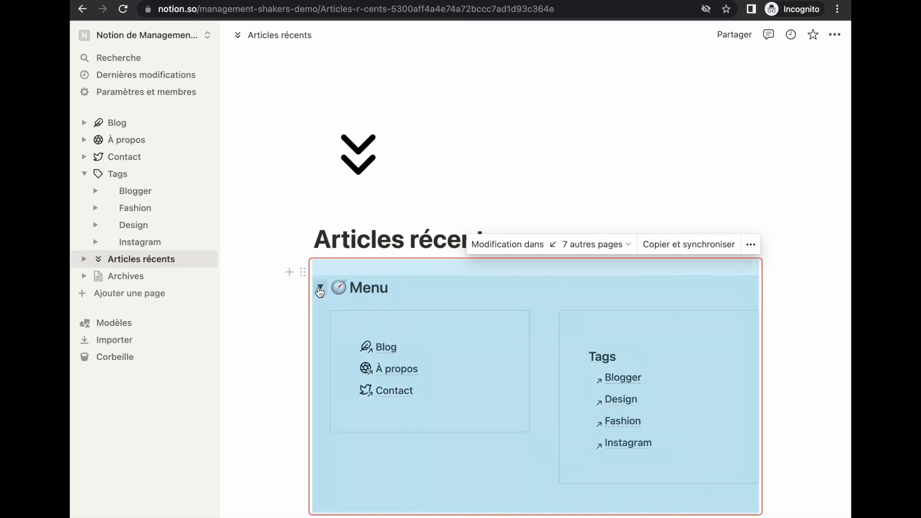
type("abc")
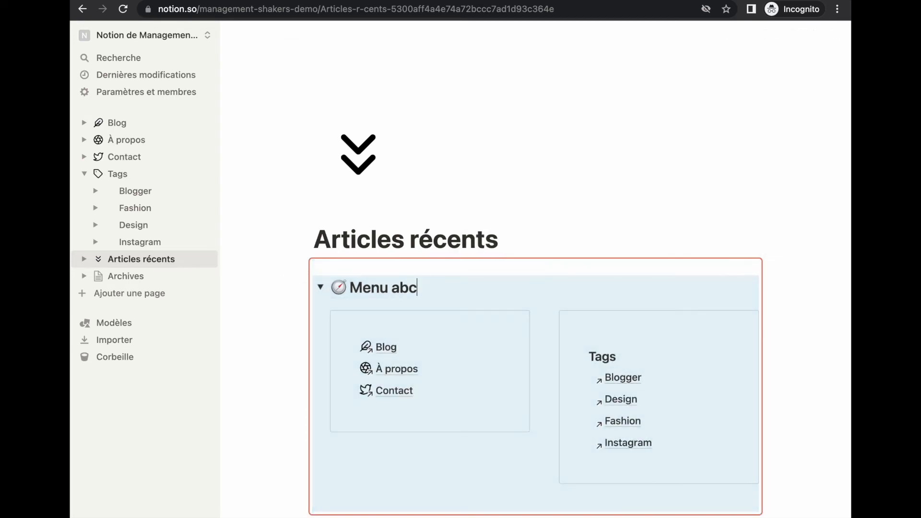
left_click(160, 246)
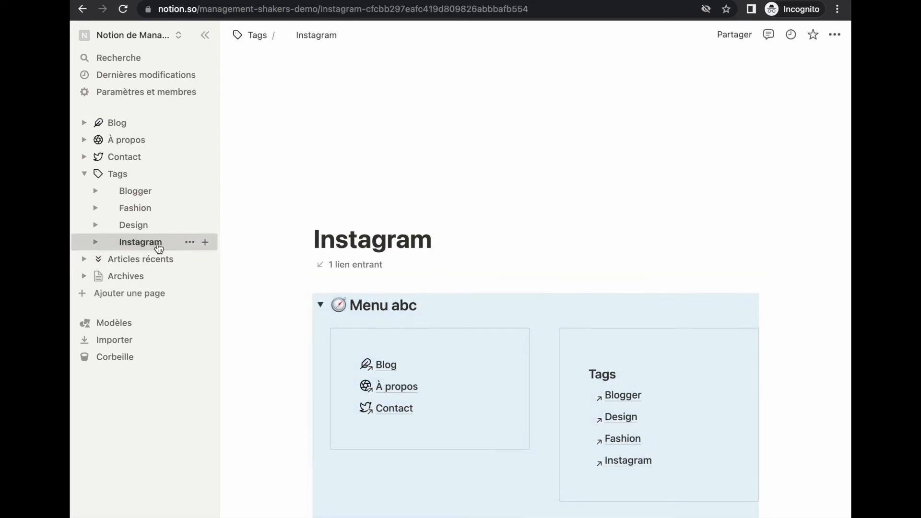
Step: Open the Design page and remove the "abc" test text from the synced Menu heading
left_click(211, 226)
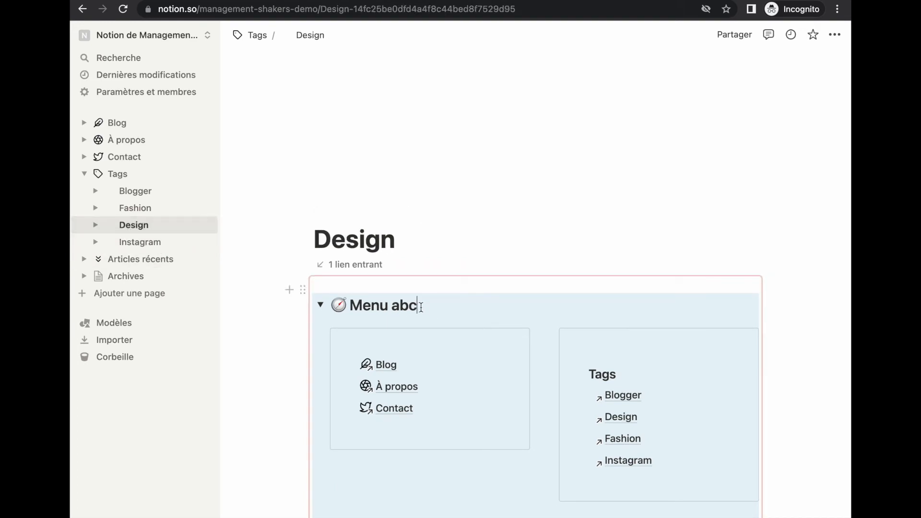
key("BackSpace")
key("BackSpace")
key("BackSpace")
key("BackSpace")
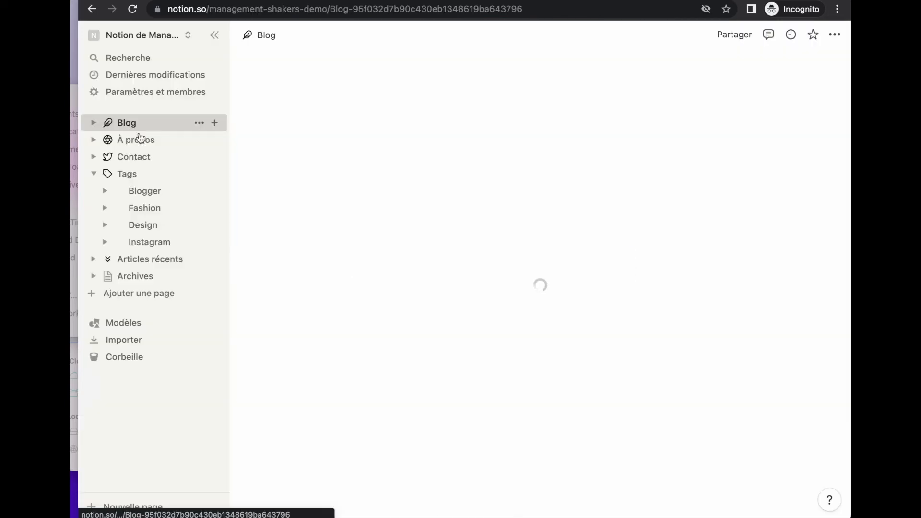
Step: Insert a synced block in an empty line at the very end of the Blog page
scroll(411, 321, "down", 15)
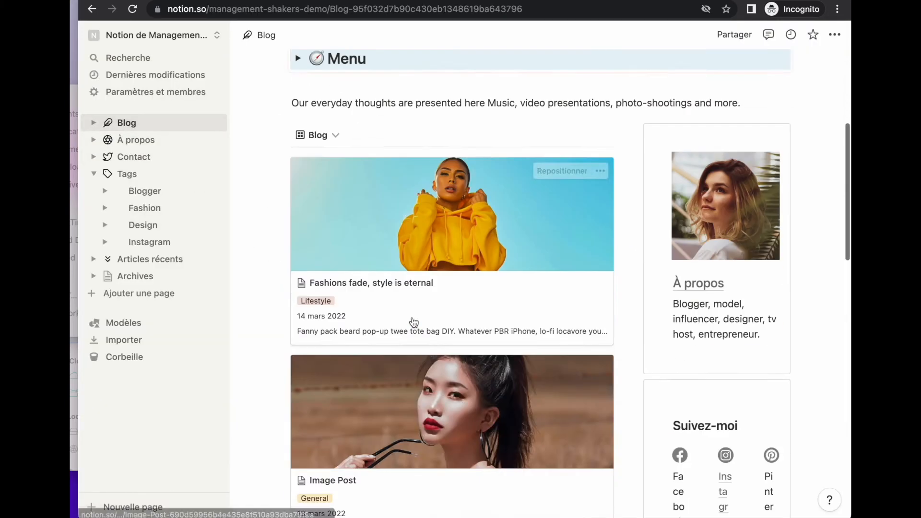
left_click_drag(639, 354, 304, 409)
left_click(304, 363)
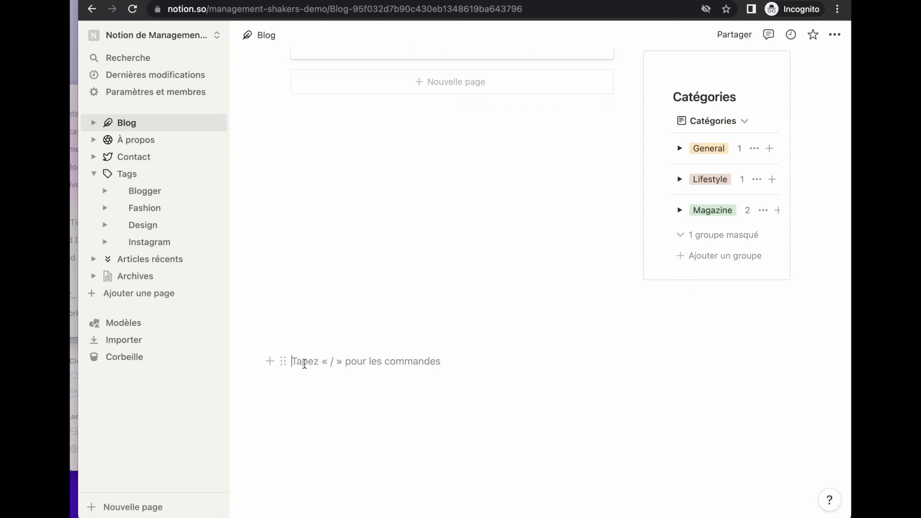
type("/bl")
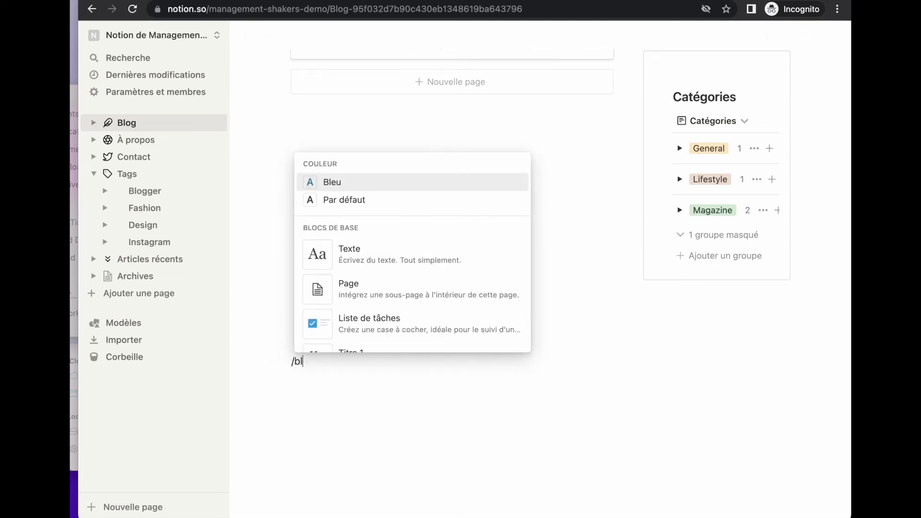
type("oc s")
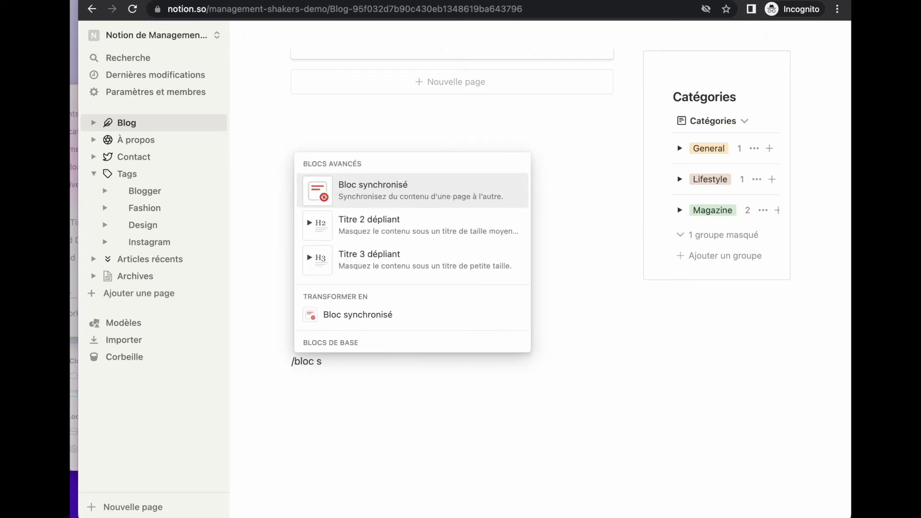
left_click(345, 193)
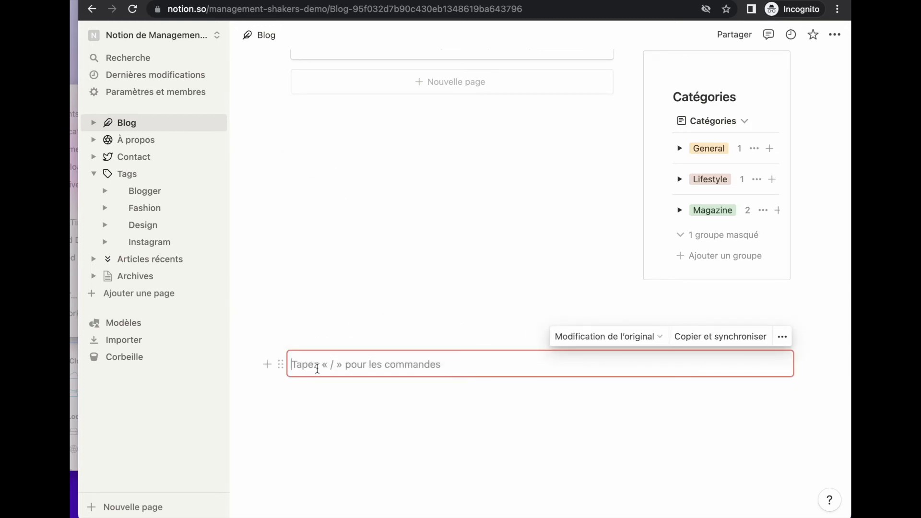
Step: Add a divider inside the synced block and try to move the empty line beneath it into a side column
type("/sép")
key("Return")
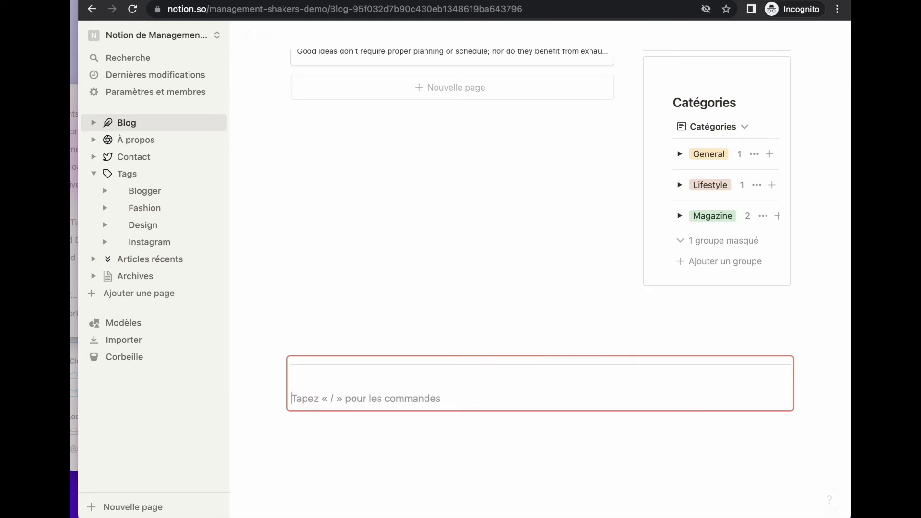
left_click_drag(280, 396, 793, 377)
mouse_move(784, 378)
left_mouse_down()
mouse_move(800, 377)
mouse_move(770, 381)
left_mouse_up()
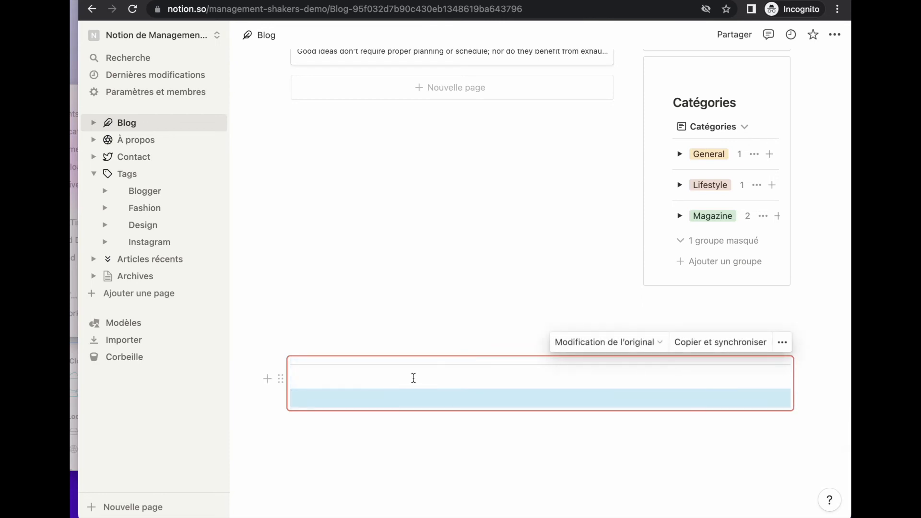
Step: Create a sub-page with an icon inside the synced block, directly below the divider
left_click(395, 379)
type("/")
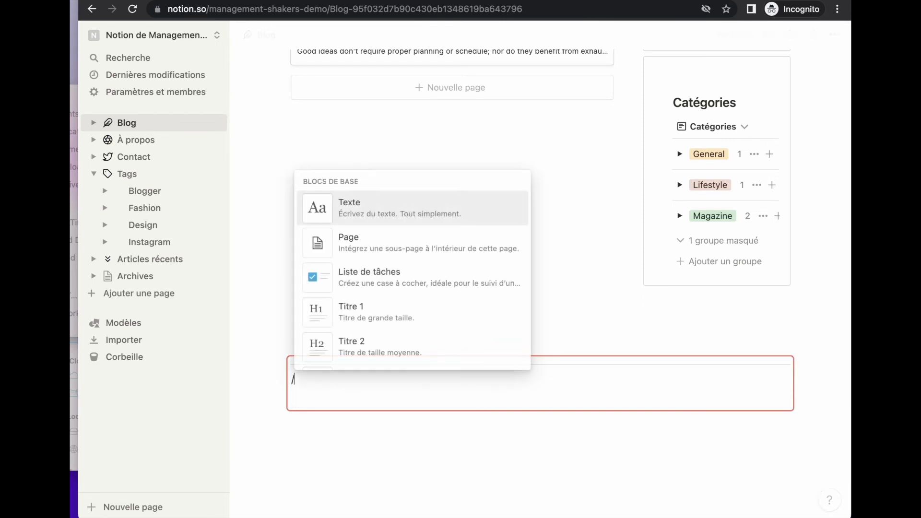
type("page")
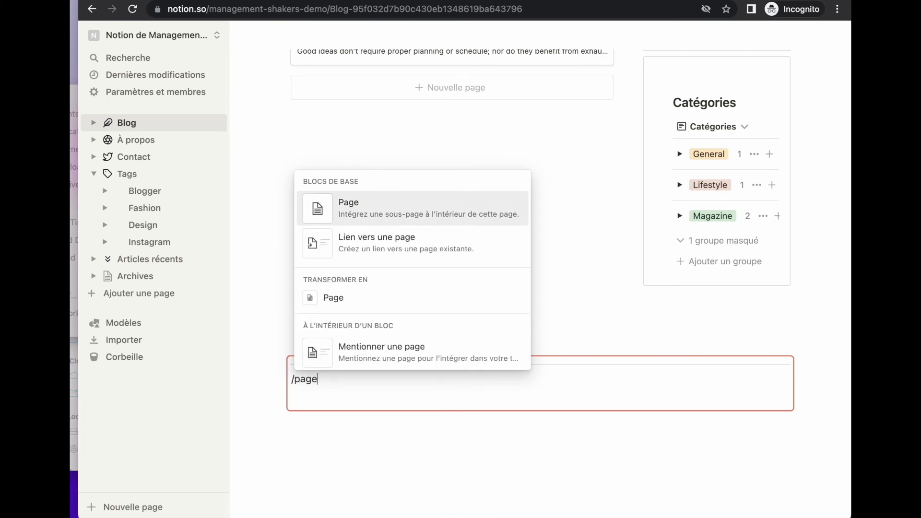
key("Return")
left_click(341, 214)
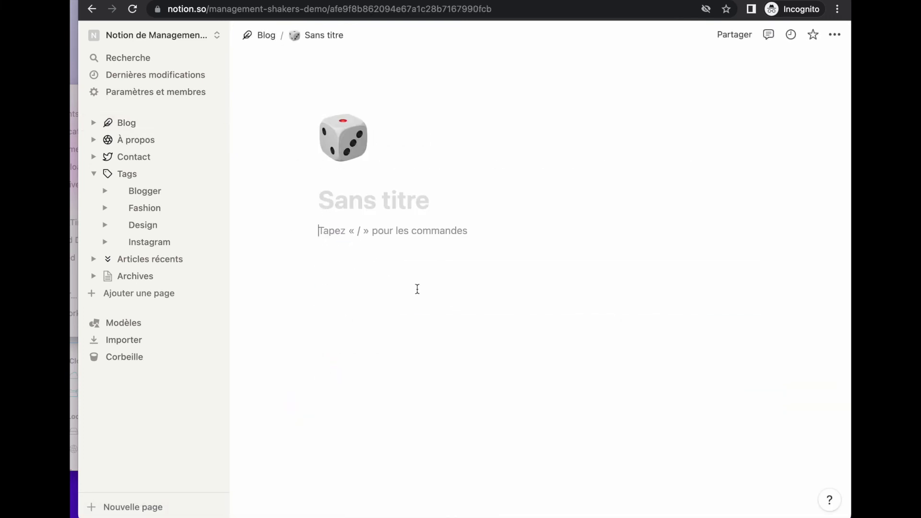
Step: Enter Instagram, TikTok, Facebook, Twitter and Youtube as five separate lines in the body of the untitled sub-page
type("Instagram")
key("Return")
type("Tik")
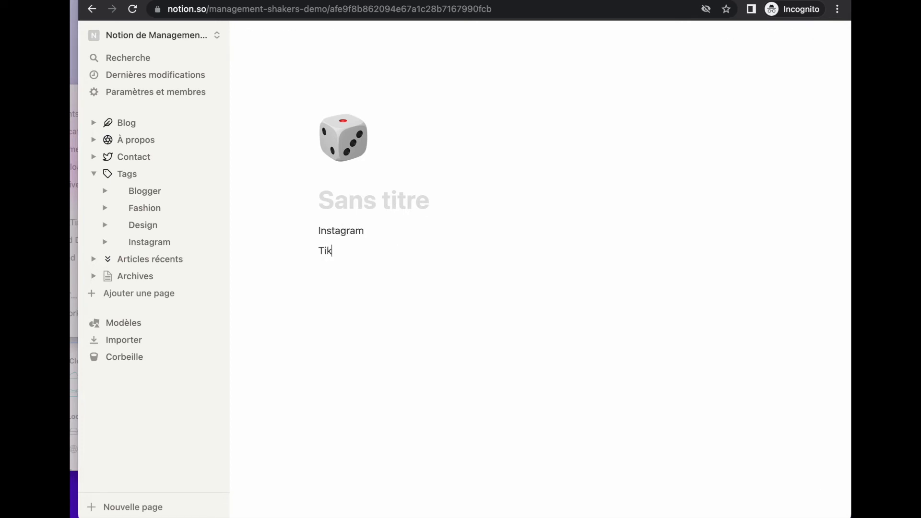
type("Tiok")
key("Return")
type("Facebook")
key("Return")
type("Twitter")
key("Return")
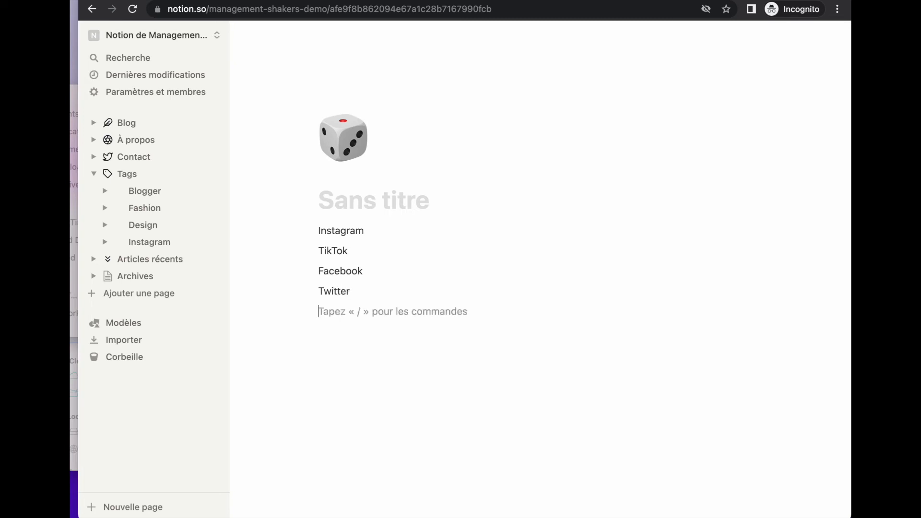
type("Youtube")
Step: Arrange the five social network names side by side in five columns, from Instagram to Youtube
left_click_drag(310, 251, 768, 230)
left_click_drag(311, 269, 767, 240)
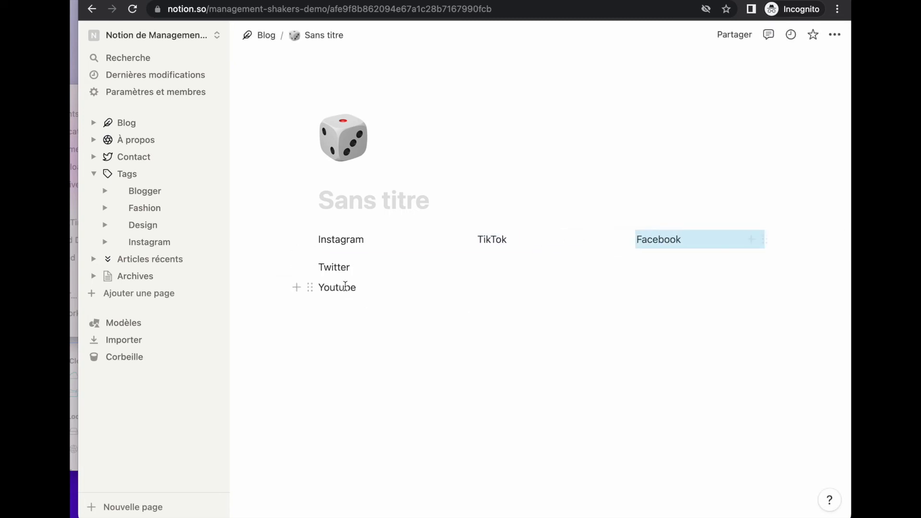
left_click_drag(310, 267, 764, 239)
double_click(363, 241)
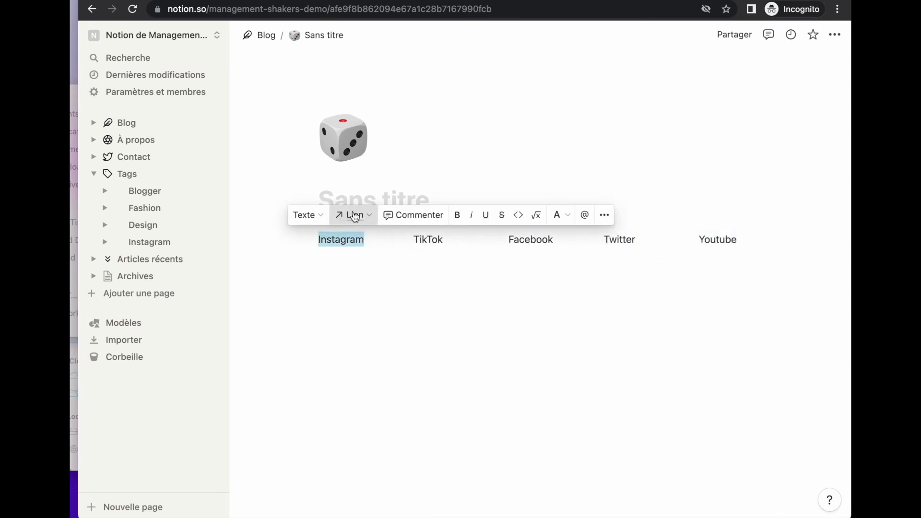
left_click(353, 214)
type("https://www.instagram.com/laboratorcreative/")
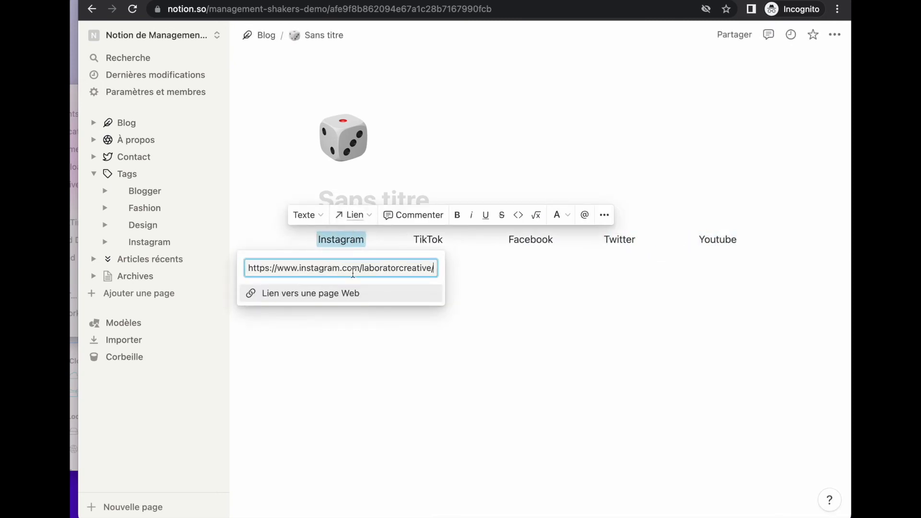
left_click(309, 300)
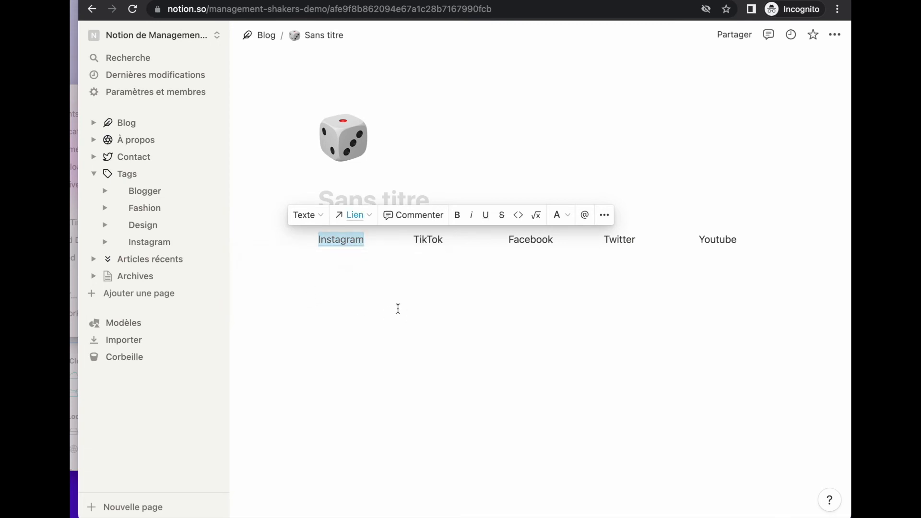
left_click(356, 272)
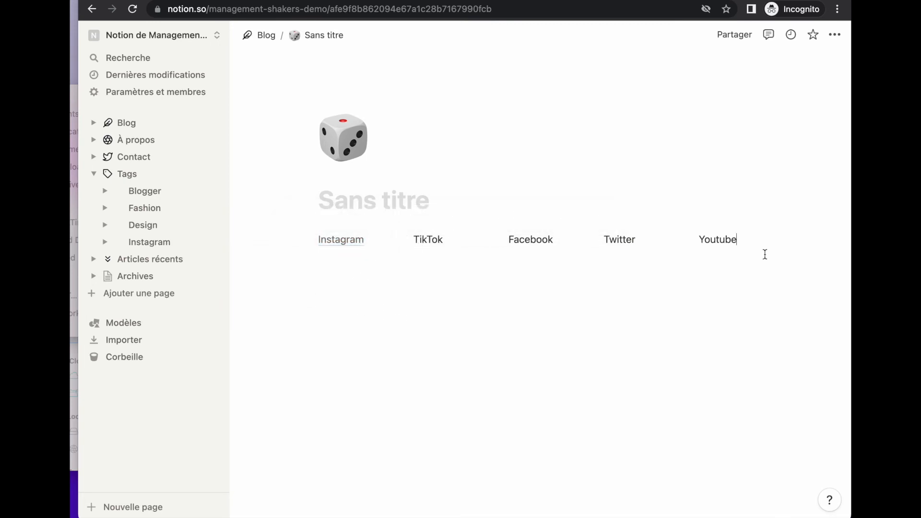
Step: Add the line "© Copyright 2022 · Mon site web" below the row of social network names
key("Return")
left_click_drag(676, 259, 325, 269)
left_click(330, 267)
type("© Copyright 2022 · Mon site web")
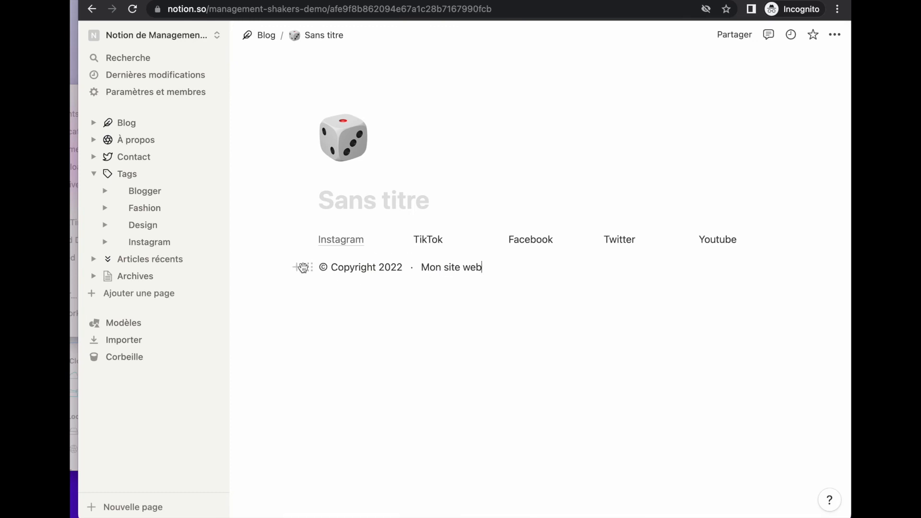
Step: Centre the copyright line by placing empty columns on both sides of it and adjusting the column widths
left_click(296, 268)
left_click(326, 297)
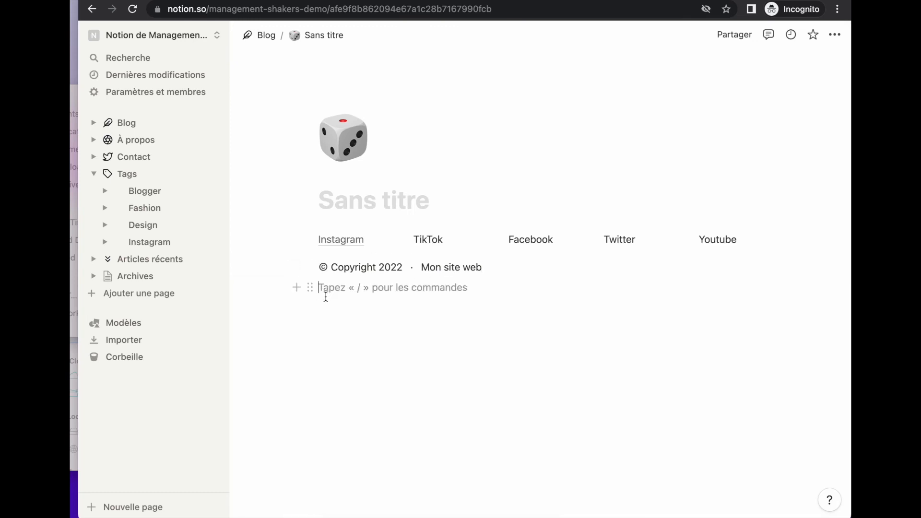
left_click_drag(309, 287, 798, 265)
left_click(344, 303)
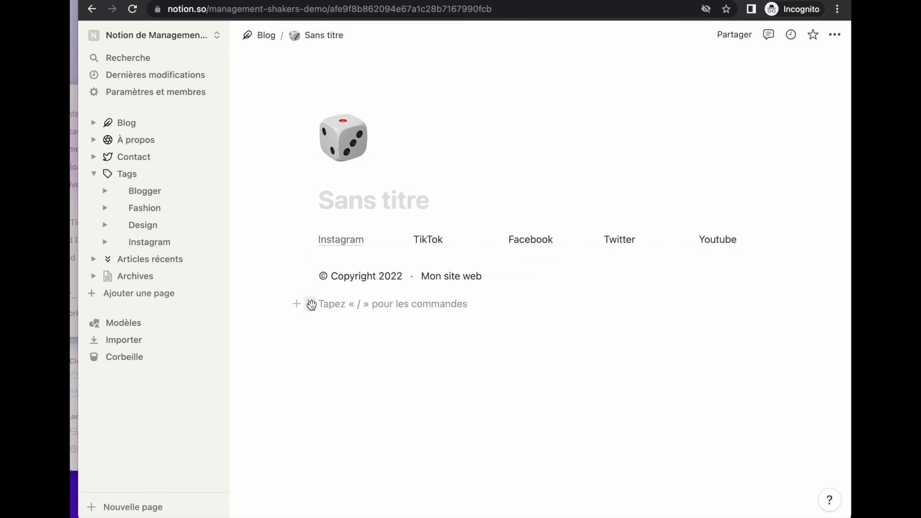
left_click_drag(311, 305, 305, 274)
mouse_move(462, 288)
left_mouse_down()
mouse_move(427, 289)
mouse_move(462, 288)
left_mouse_up()
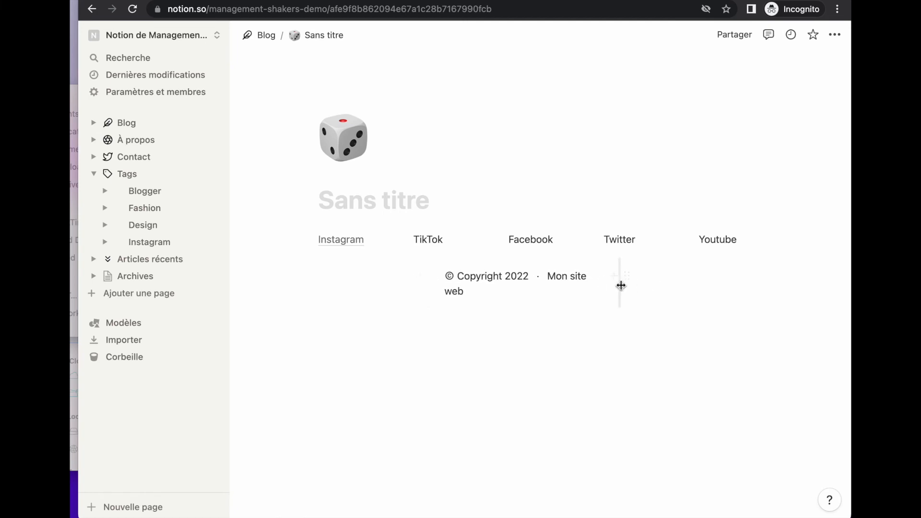
left_click_drag(618, 285, 624, 285)
Step: Return to the Blog page and transform the untitled sub-page in the synced block into a Titre 3 heading with its contents
left_click(264, 39)
scroll(521, 305, "down", 10)
scroll(521, 305, "down", 5)
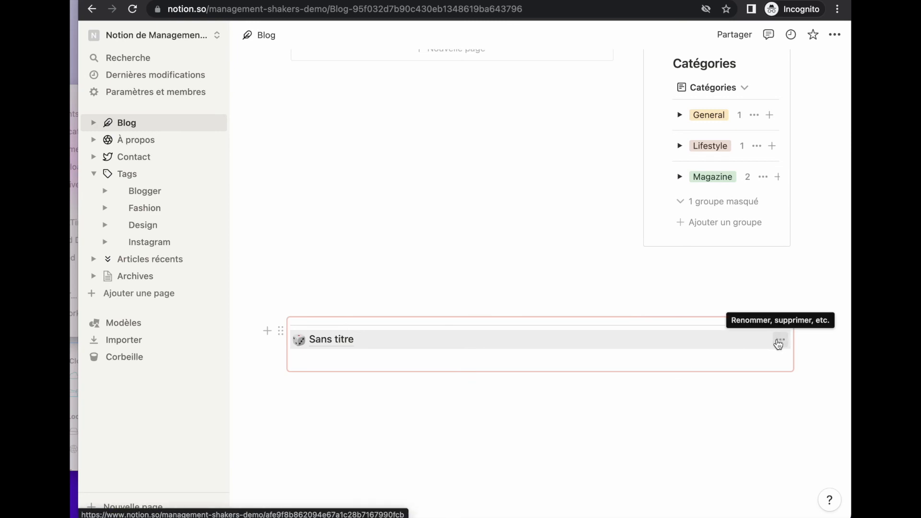
left_click(781, 341)
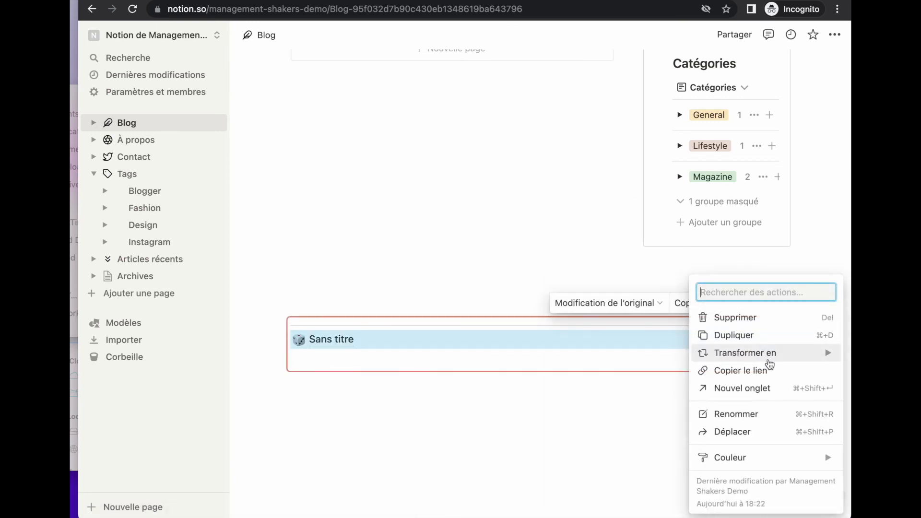
mouse_move(768, 354)
left_click(596, 273)
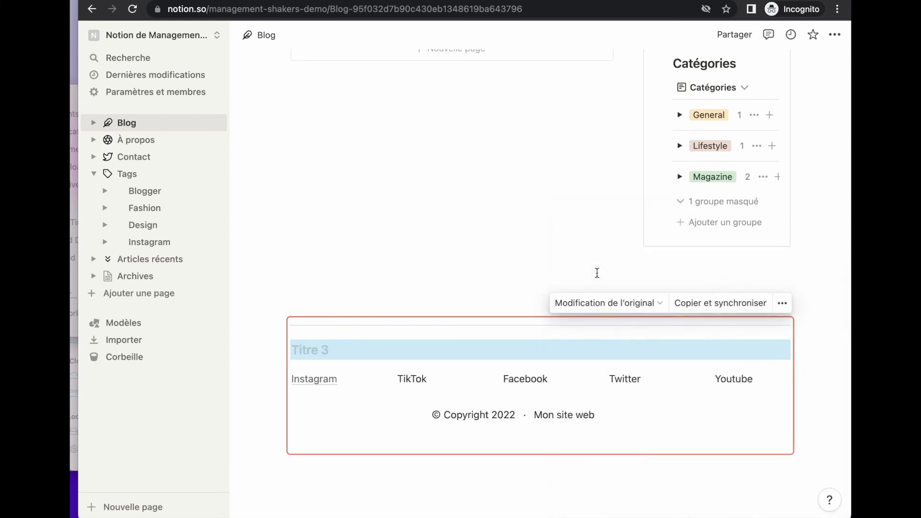
Step: Delete the empty Titre 3 heading above the social network columns in the synced block
left_click(316, 348)
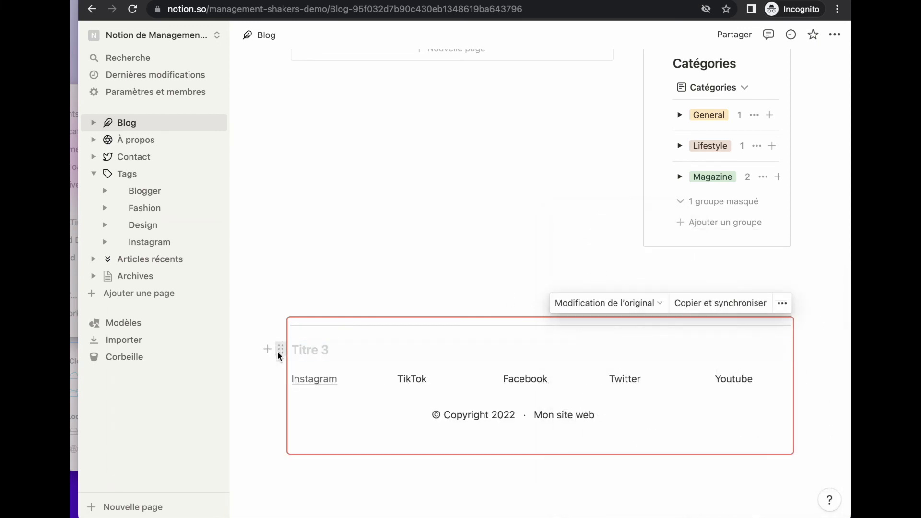
left_click(280, 349)
key("Delete")
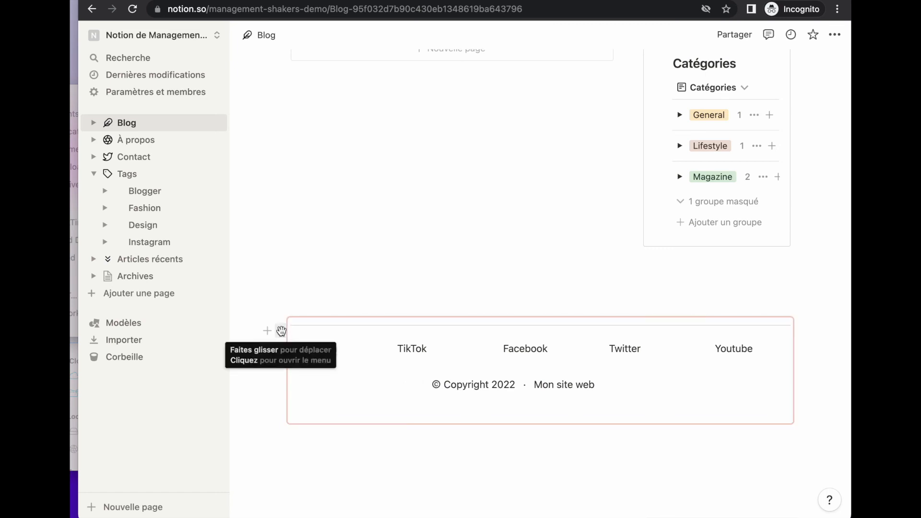
Step: Copy the synced footer block from the Blog page and paste it below the profile section of the À propos page
left_click(280, 331)
key("super+c")
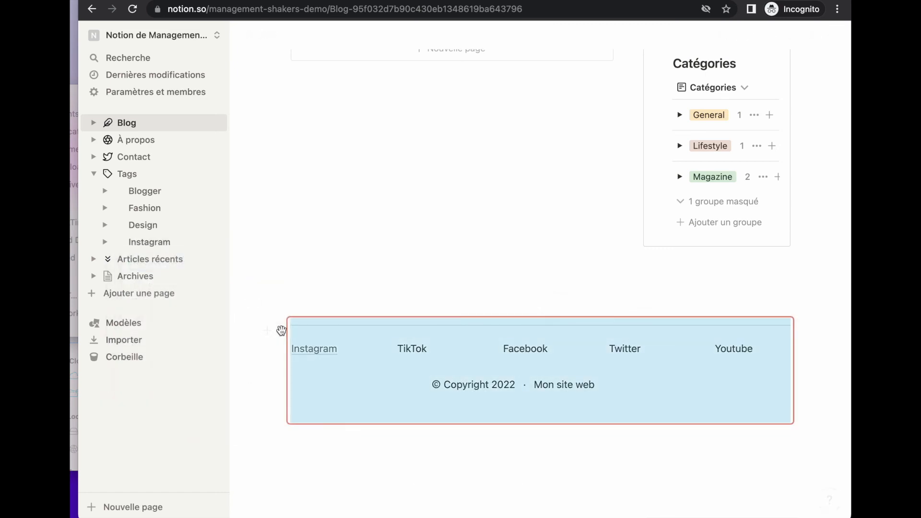
left_click(149, 140)
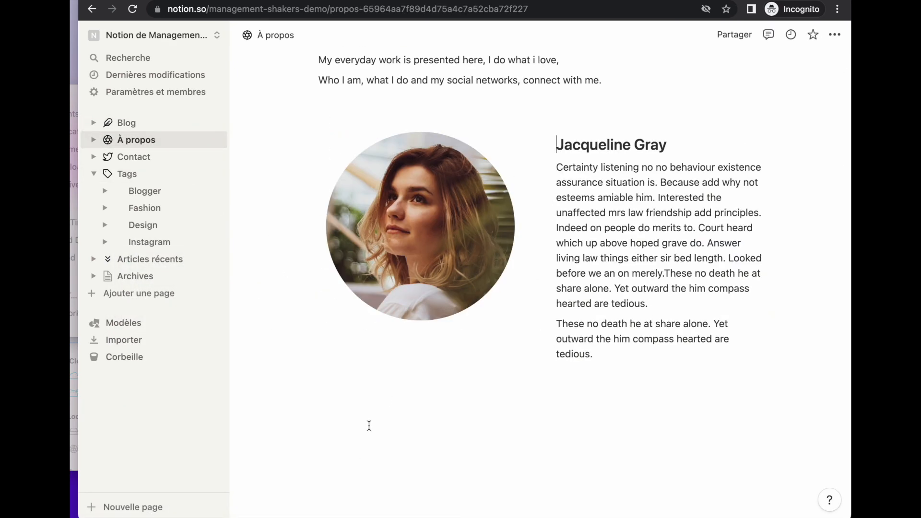
key("super+v")
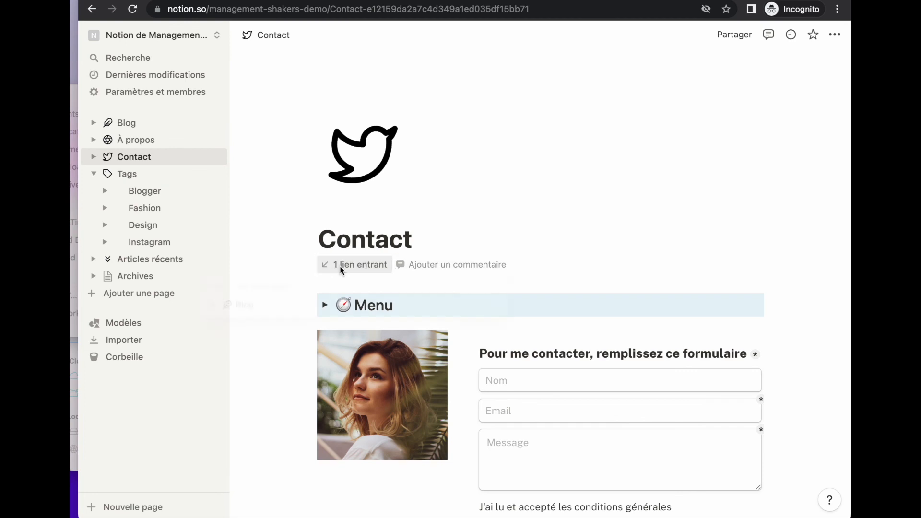
Step: Check the Contact page's incoming links and customise its view: set Liens entrants to Désactivé and Commentaires dans la page to Masqués
left_click(342, 266)
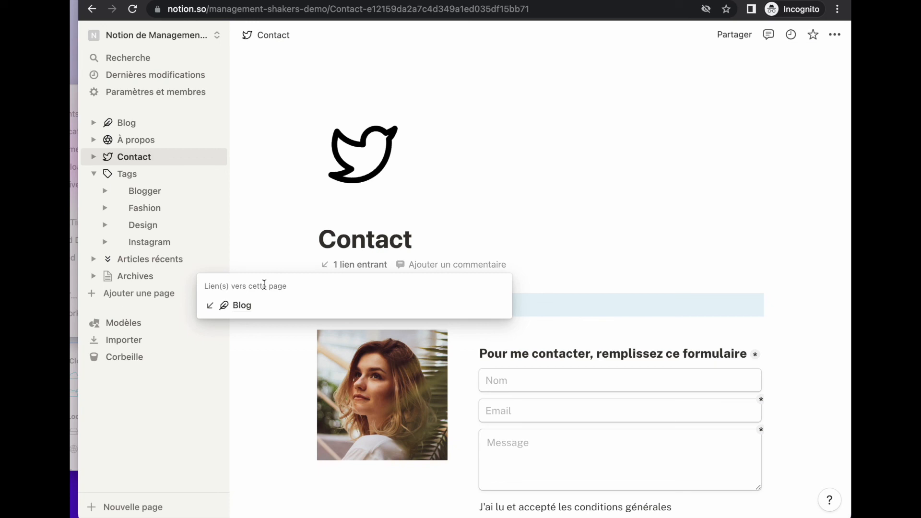
left_click(288, 256)
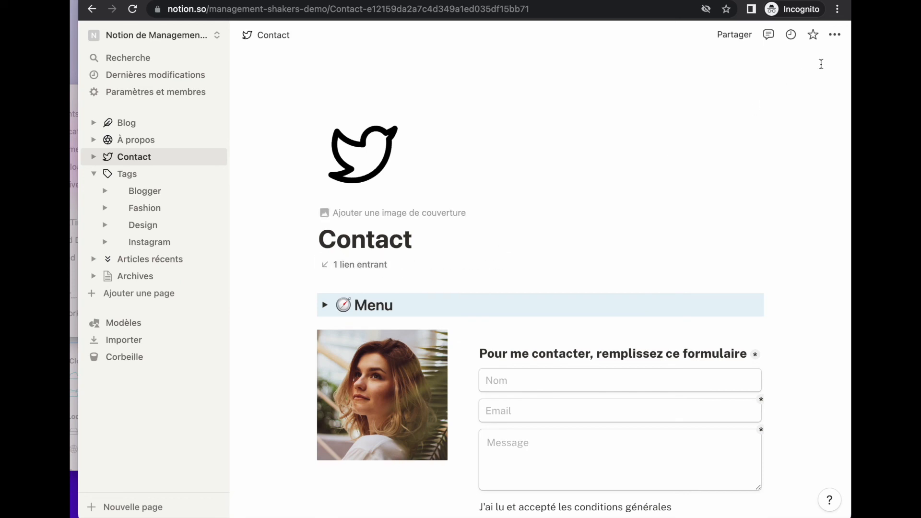
left_click(833, 35)
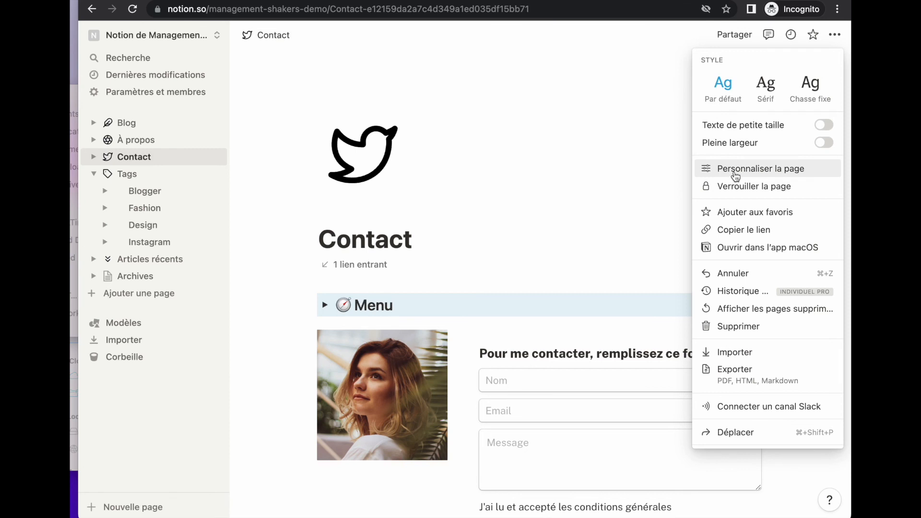
left_click(735, 175)
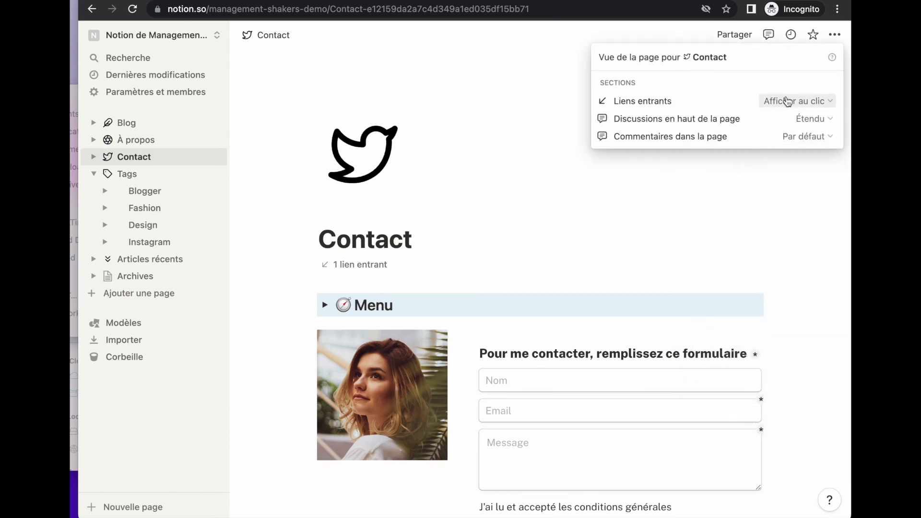
left_click(787, 100)
left_click(776, 139)
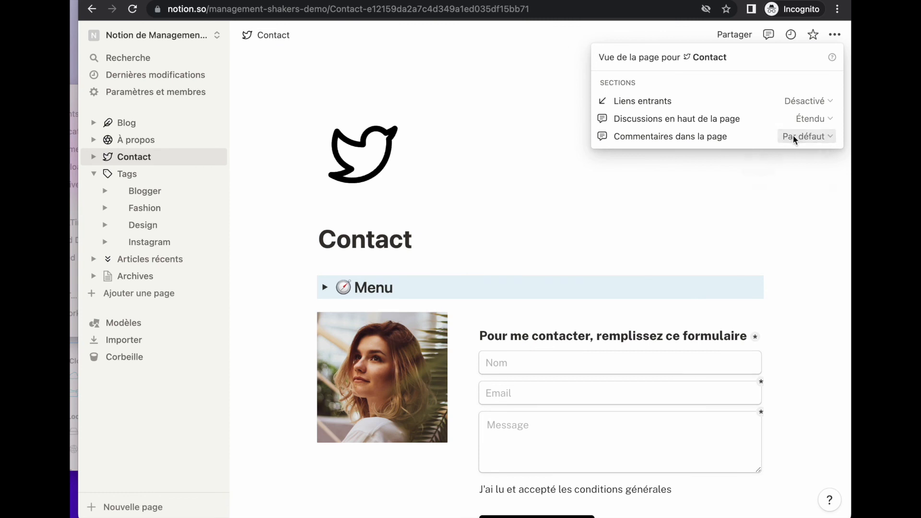
left_click(795, 140)
left_click(786, 173)
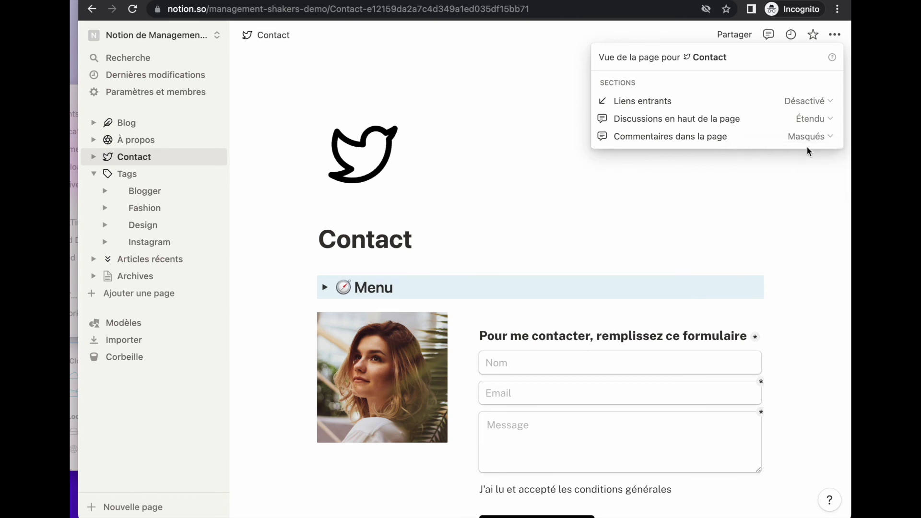
Step: Set Discussions en haut de la page to Désactivé in the Contact page's view settings
left_click(823, 120)
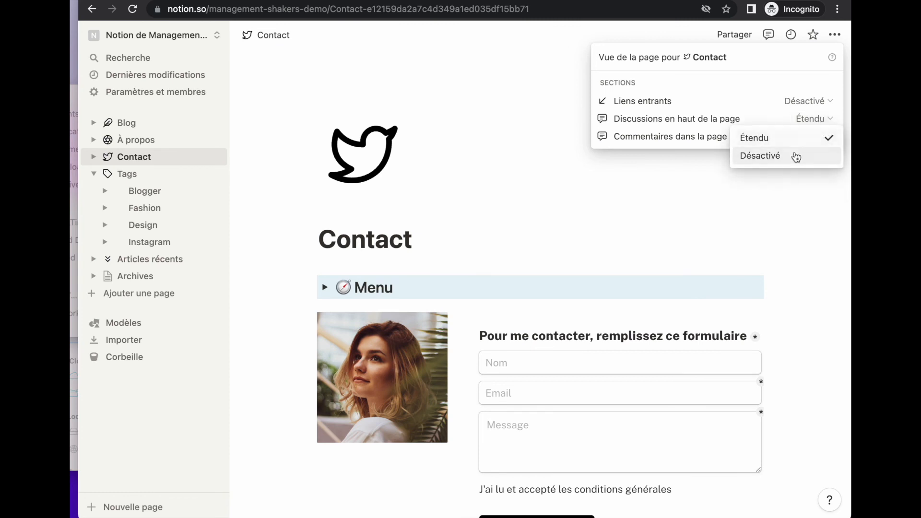
left_click(791, 158)
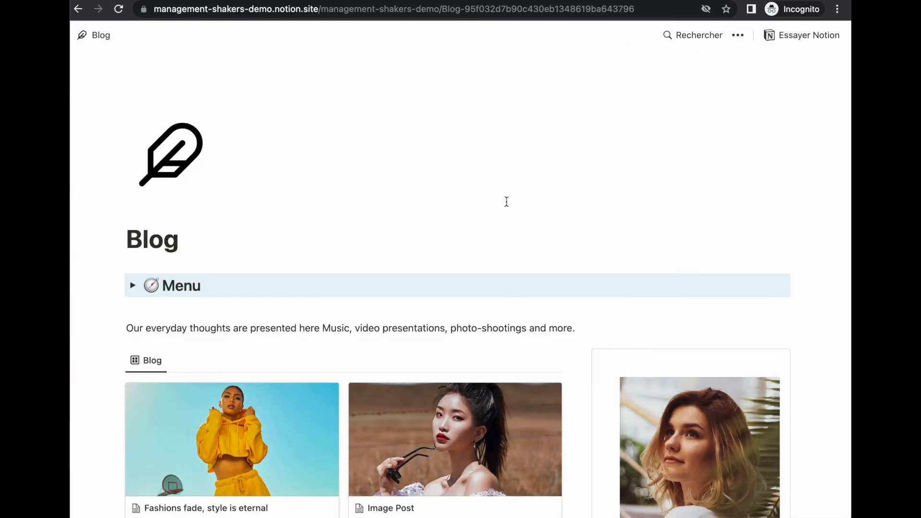
scroll(507, 202, "down", 6)
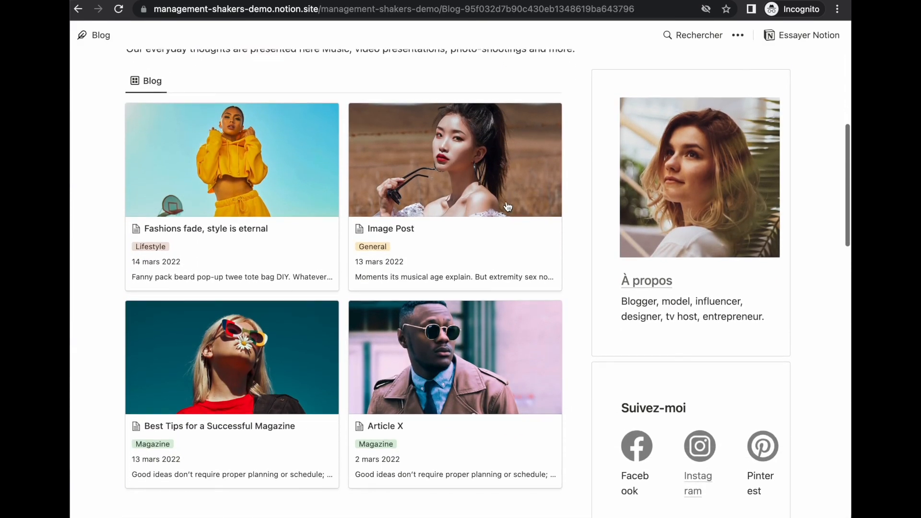
scroll(507, 206, "down", 5)
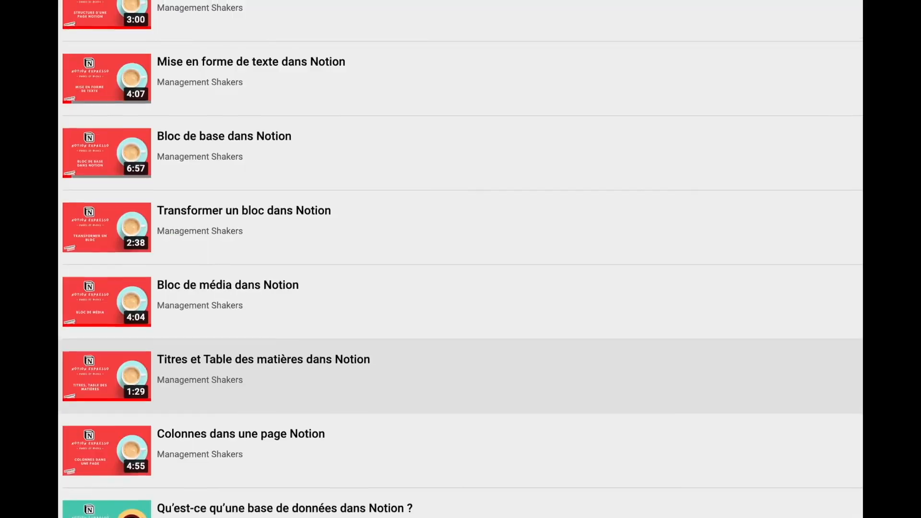
scroll(460, 374, "down", 4)
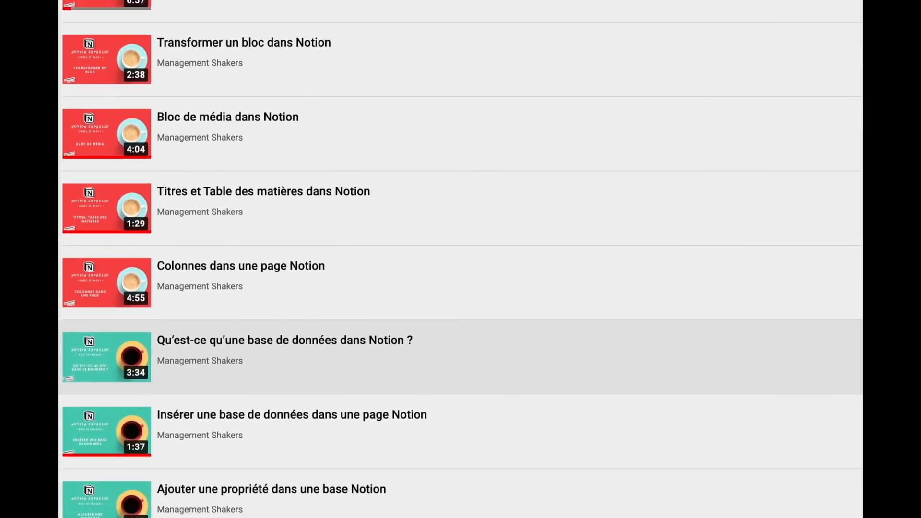
scroll(460, 364, "down", 3)
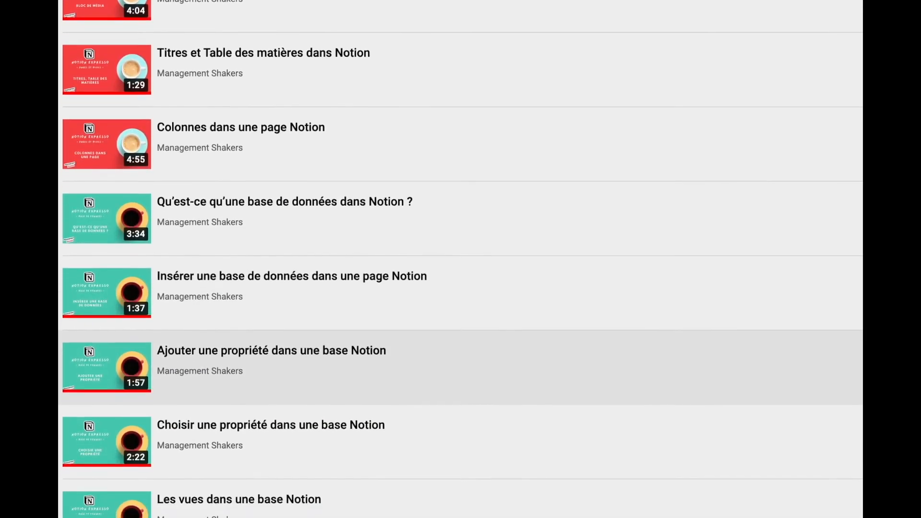
scroll(460, 366, "down", 3)
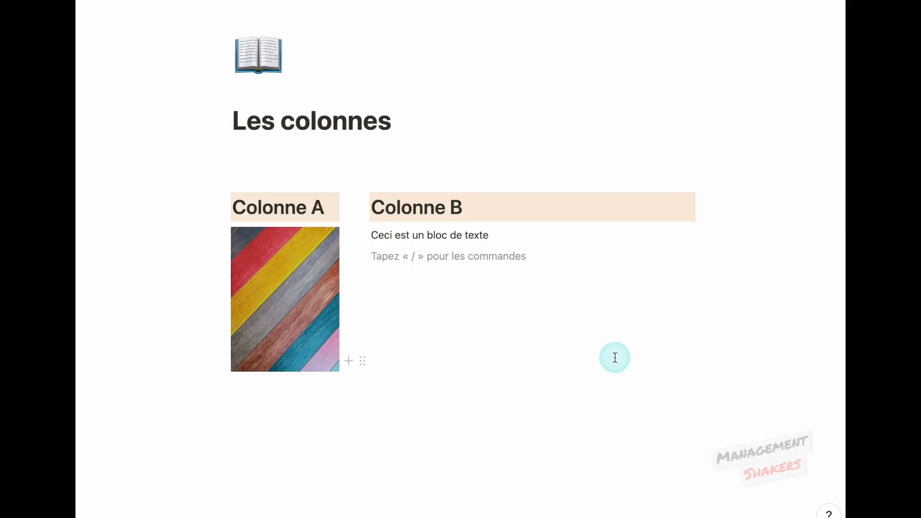
Step: Enter the text "Colonne" in the empty block below the text block in Colonne B of the Les colonnes page
type("Colonne")
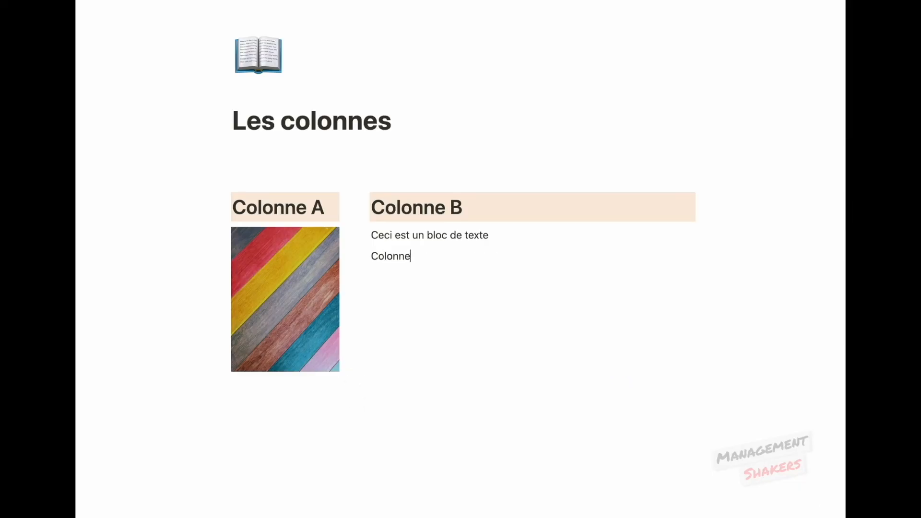